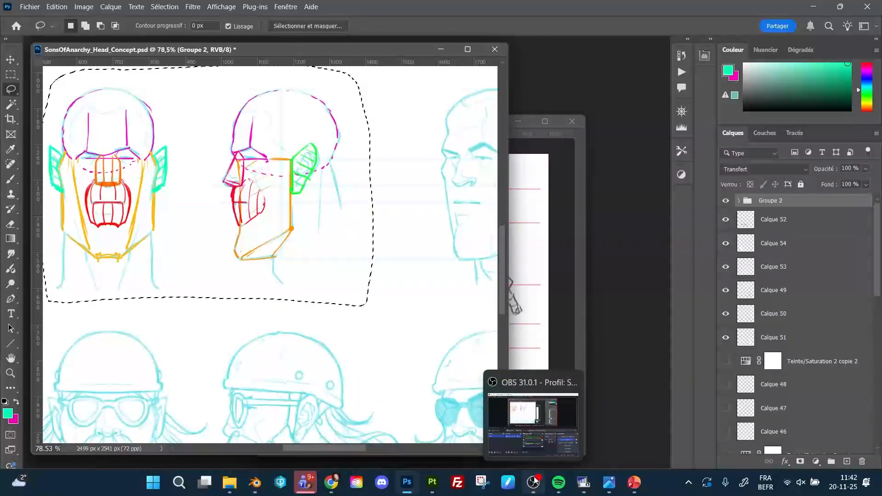
# Switch to Blender and make the skull sphere the active sculpt object with the Grab brush.
pyautogui.moveTo(559, 482)
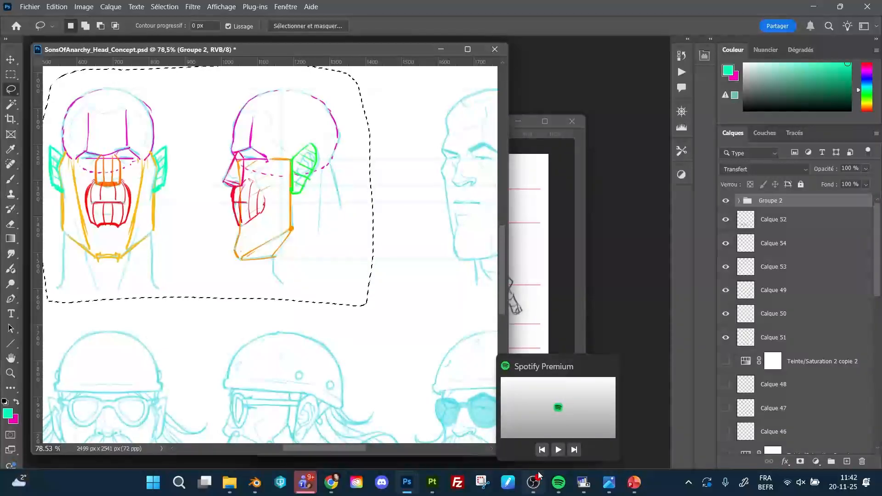
pyautogui.click(257, 485)
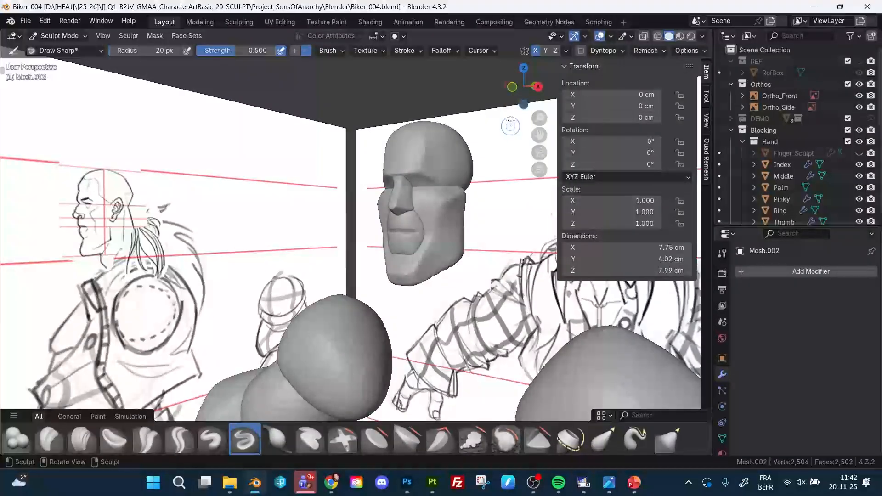
pyautogui.moveTo(420, 172)
pyautogui.keyDown('alt'); pyautogui.mouseDown()
pyautogui.moveTo(480, 189)
pyautogui.moveTo(412, 192)
pyautogui.moveTo(417, 200)
pyautogui.moveTo(381, 179)
pyautogui.moveTo(447, 195)
pyautogui.moveTo(374, 187)
pyautogui.moveTo(378, 196)
pyautogui.mouseUp(); pyautogui.keyUp('alt')
pyautogui.hotkey('alt', 'q')
pyautogui.press('g')
pyautogui.hotkey('alt', 'q')
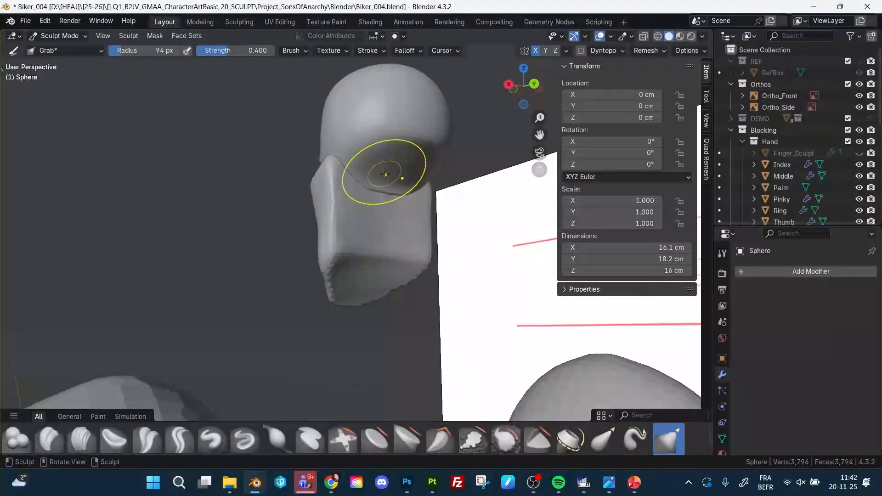
# Push up the rear underside of the skull sphere with the Grab brush.
pyautogui.press('a')
pyautogui.press('Escape')
pyautogui.hotkey('ctrl', 'z')
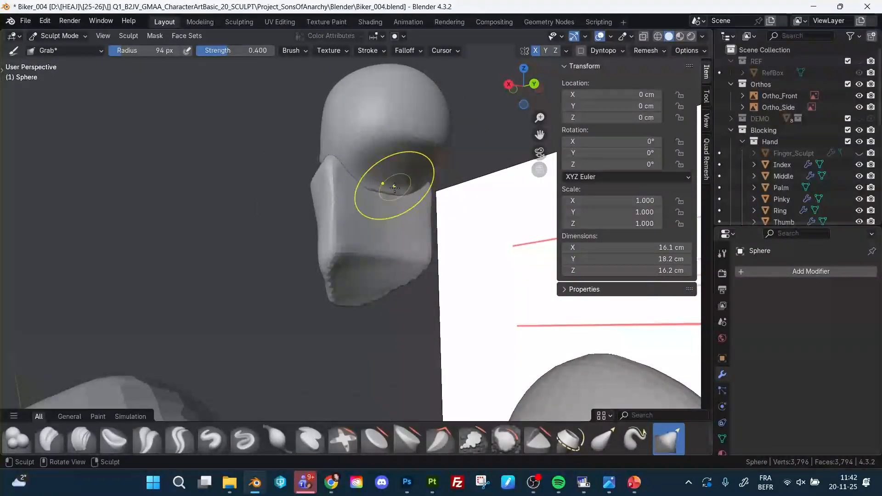
pyautogui.hotkey('ctrl', 'shift', 'z')
pyautogui.moveTo(367, 193); pyautogui.dragTo(394, 197)
pyautogui.moveTo(394, 197)
pyautogui.mouseDown(button='middle')
pyautogui.moveTo(430, 178)
pyautogui.moveTo(408, 180)
pyautogui.moveTo(406, 170)
pyautogui.mouseUp(button='middle')
pyautogui.press('i')
pyautogui.press('f')
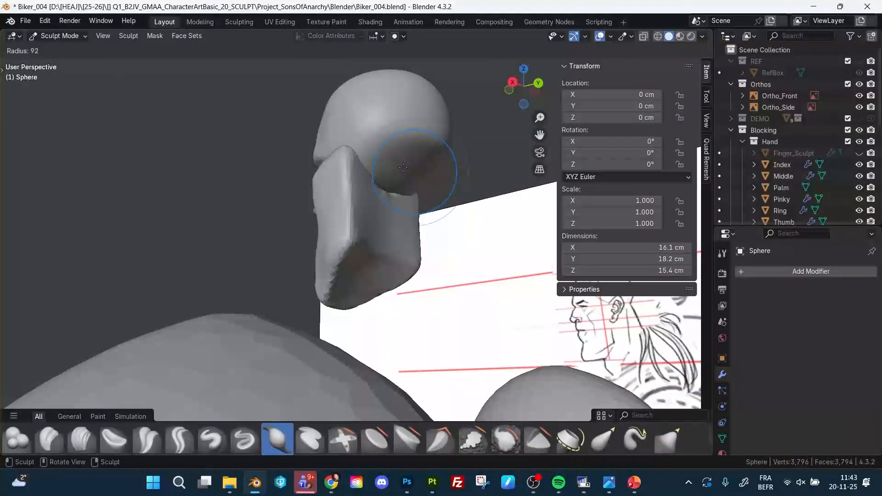
pyautogui.moveTo(398, 195)
pyautogui.mouseDown(button='middle')
pyautogui.moveTo(351, 210)
pyautogui.moveTo(468, 191)
pyautogui.moveTo(398, 193)
pyautogui.moveTo(504, 207)
pyautogui.moveTo(420, 228)
pyautogui.moveTo(401, 185)
pyautogui.mouseUp(button='middle')
pyautogui.press('g')
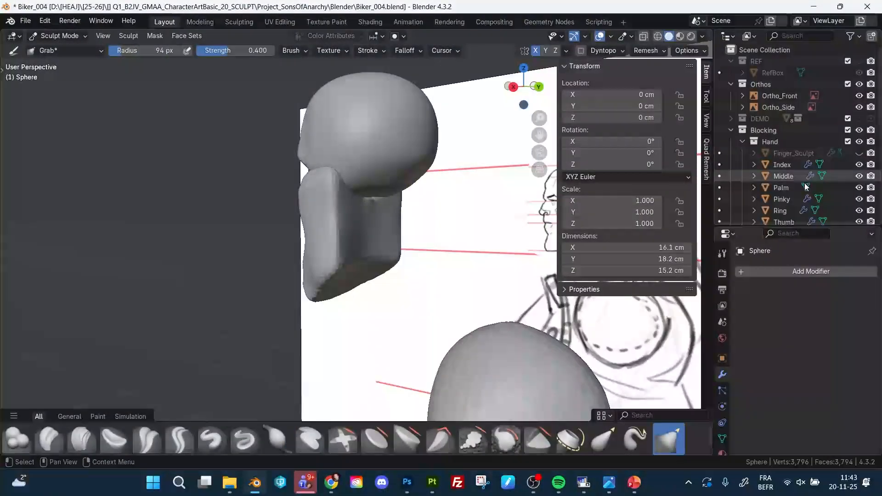
# Unhide the Neck object in the Blocking collection.
pyautogui.moveTo(878, 123); pyautogui.dragTo(877, 183)
pyautogui.click(859, 150)
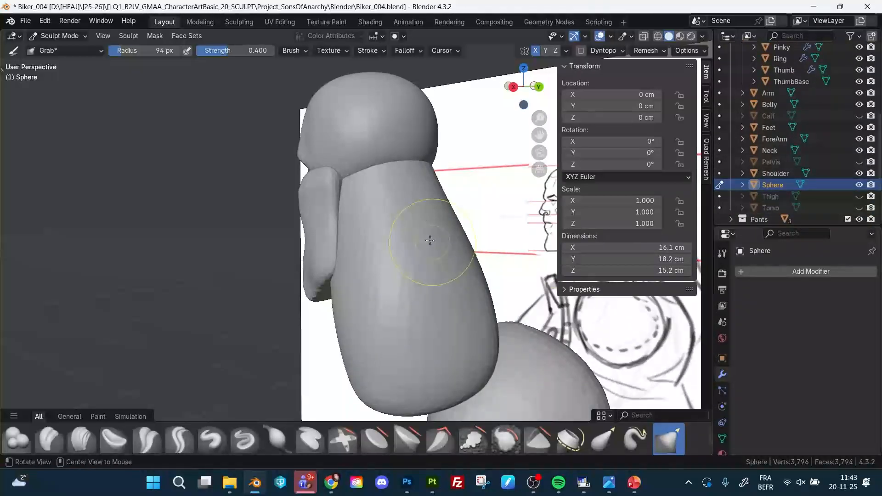
pyautogui.moveTo(429, 238)
pyautogui.mouseDown(button='middle')
pyautogui.moveTo(378, 235)
pyautogui.moveTo(527, 222)
pyautogui.moveTo(288, 247)
pyautogui.moveTo(353, 273)
pyautogui.mouseUp(button='middle')
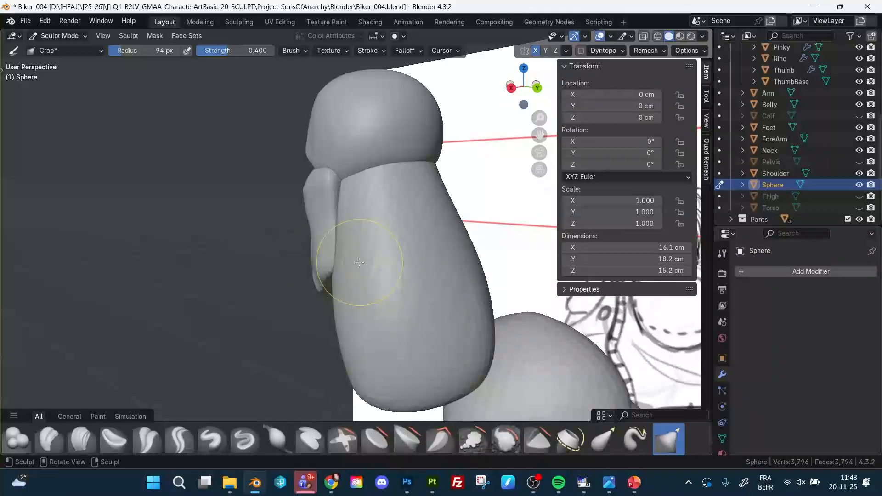
# Make the neck the active sculpt object and narrow its side beside the jaw using the Grab brush at 119 px radius.
pyautogui.press('d')
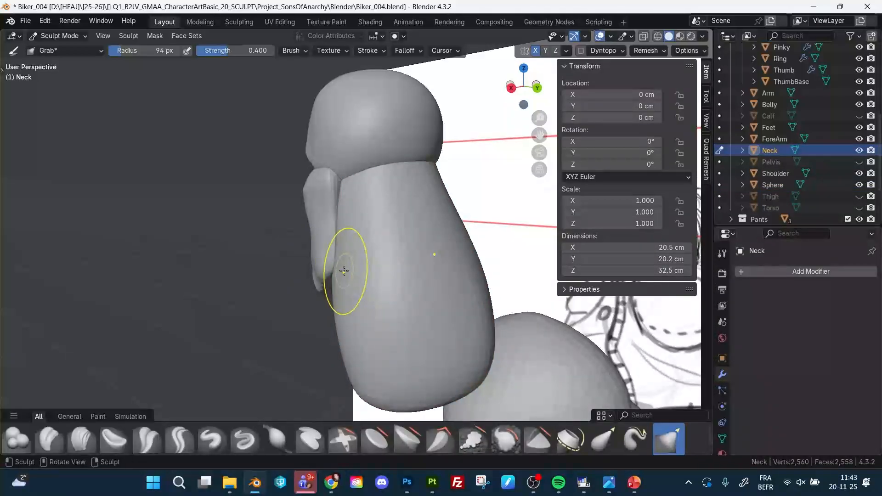
pyautogui.press('f')
pyautogui.click(393, 267)
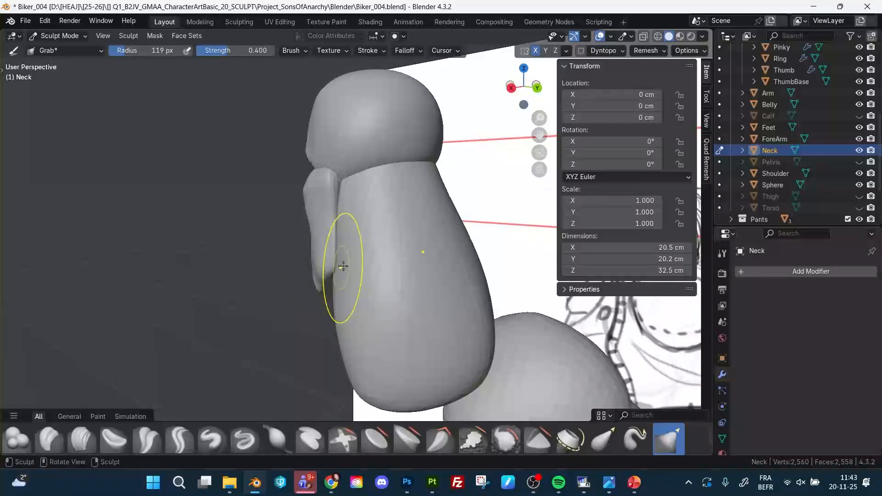
pyautogui.moveTo(343, 266); pyautogui.dragTo(340, 233, button='middle')
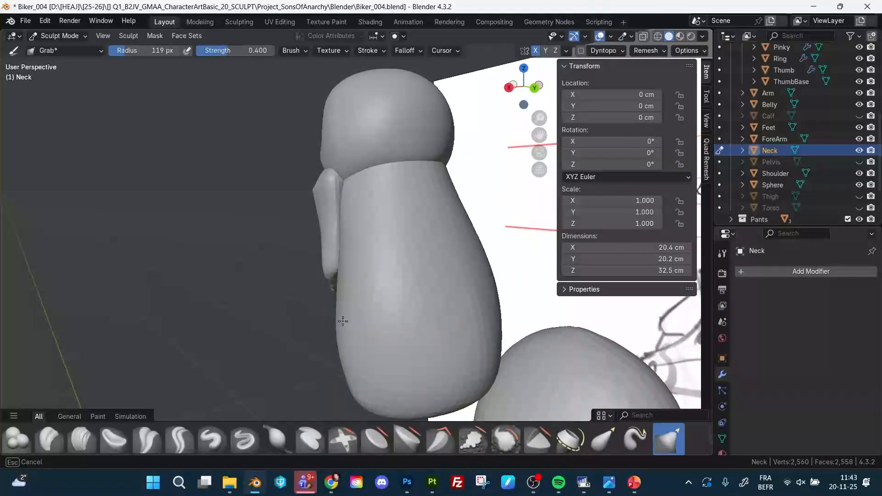
pyautogui.moveTo(330, 277)
pyautogui.mouseDown(button='middle')
pyautogui.moveTo(354, 242)
pyautogui.moveTo(318, 264)
pyautogui.moveTo(285, 264)
pyautogui.moveTo(287, 253)
pyautogui.mouseUp(button='middle')
# Switch sculpting to the jaw mesh and adjust its rear edge against the neck with the Grab brush.
pyautogui.hotkey('alt', 'q')
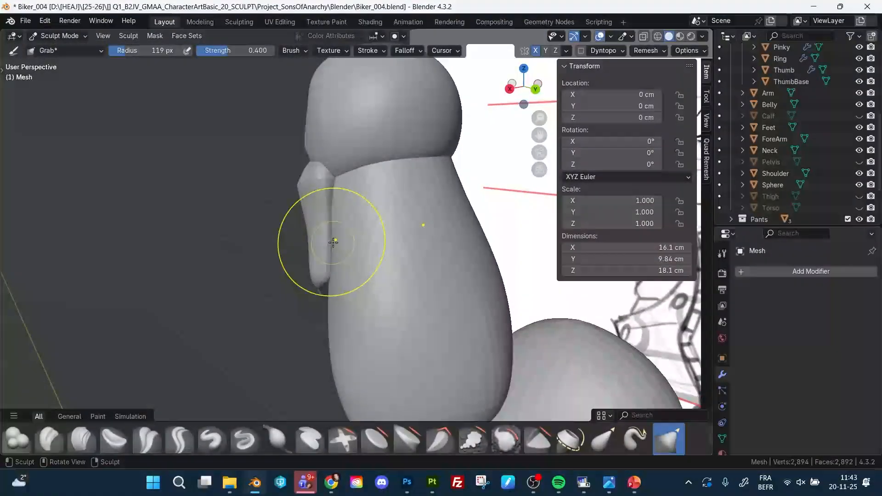
pyautogui.moveTo(334, 243); pyautogui.dragTo(342, 234)
pyautogui.moveTo(342, 234); pyautogui.dragTo(328, 236, button='middle')
pyautogui.moveTo(327, 238)
pyautogui.mouseDown()
pyautogui.moveTo(330, 227)
pyautogui.moveTo(334, 236)
pyautogui.mouseUp()
pyautogui.moveTo(334, 237); pyautogui.dragTo(330, 233)
pyautogui.keyDown('alt'); pyautogui.moveTo(333, 252); pyautogui.dragTo(354, 250); pyautogui.keyUp('alt')
pyautogui.moveTo(334, 285); pyautogui.dragTo(332, 273)
pyautogui.moveTo(338, 271)
pyautogui.keyDown('alt'); pyautogui.mouseDown()
pyautogui.moveTo(393, 259)
pyautogui.moveTo(369, 265)
pyautogui.mouseUp(); pyautogui.keyUp('alt')
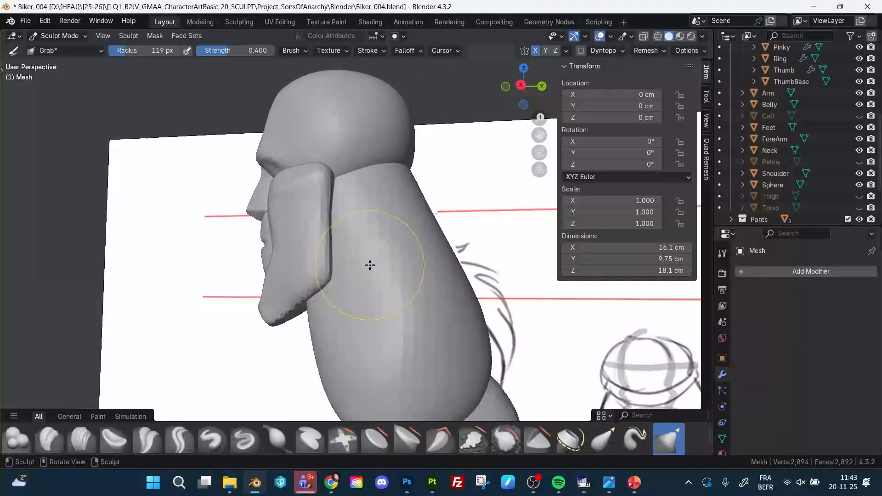
# Paint a small ear-sized mask on the skull sphere just behind the jaw's upper rear corner, using the Mask brush at 14 px radius.
pyautogui.hotkey('alt', 'q')
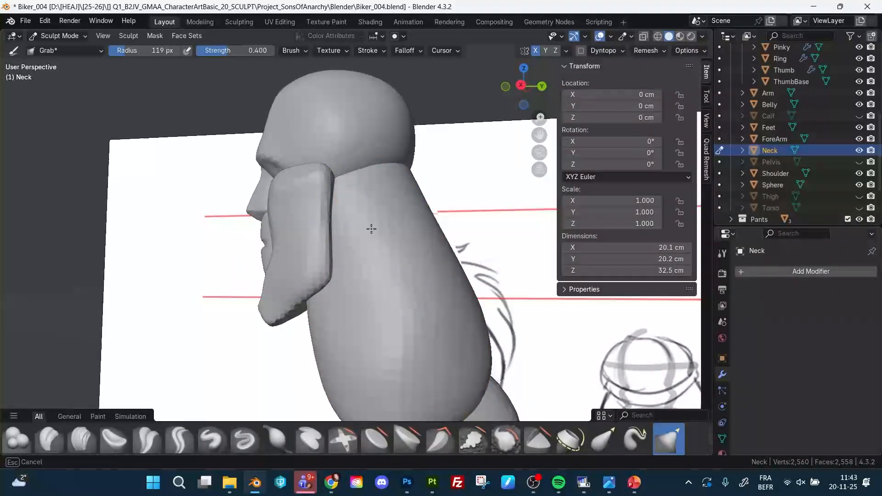
pyautogui.moveTo(371, 228)
pyautogui.keyDown('alt'); pyautogui.mouseDown()
pyautogui.moveTo(400, 222)
pyautogui.moveTo(407, 236)
pyautogui.moveTo(455, 211)
pyautogui.moveTo(427, 204)
pyautogui.moveTo(464, 183)
pyautogui.moveTo(453, 194)
pyautogui.moveTo(499, 208)
pyautogui.moveTo(386, 221)
pyautogui.moveTo(390, 204)
pyautogui.moveTo(370, 191)
pyautogui.moveTo(395, 199)
pyautogui.moveTo(404, 213)
pyautogui.mouseUp(); pyautogui.keyUp('alt')
pyautogui.hotkey('alt', 'q')
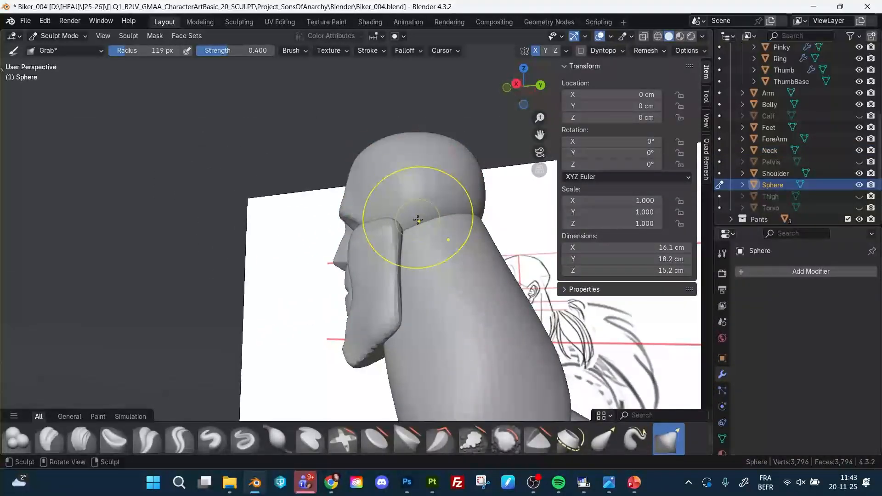
pyautogui.press('a')
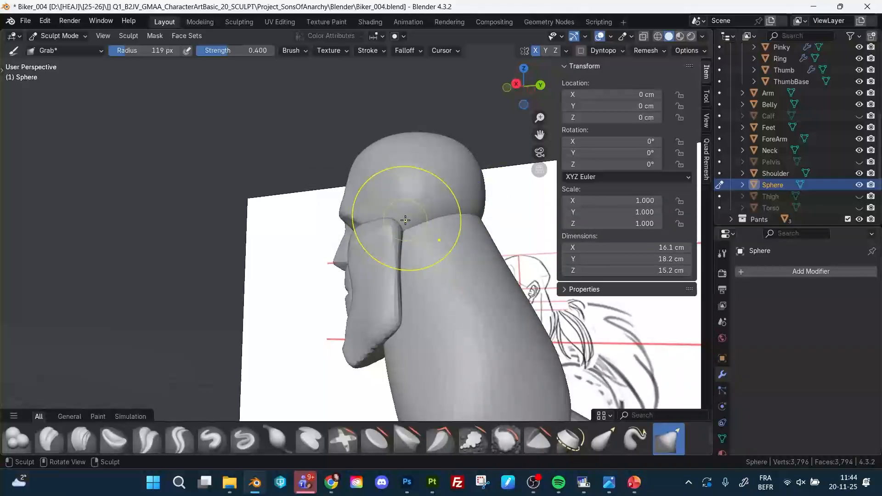
pyautogui.hotkey('shift', 'space')
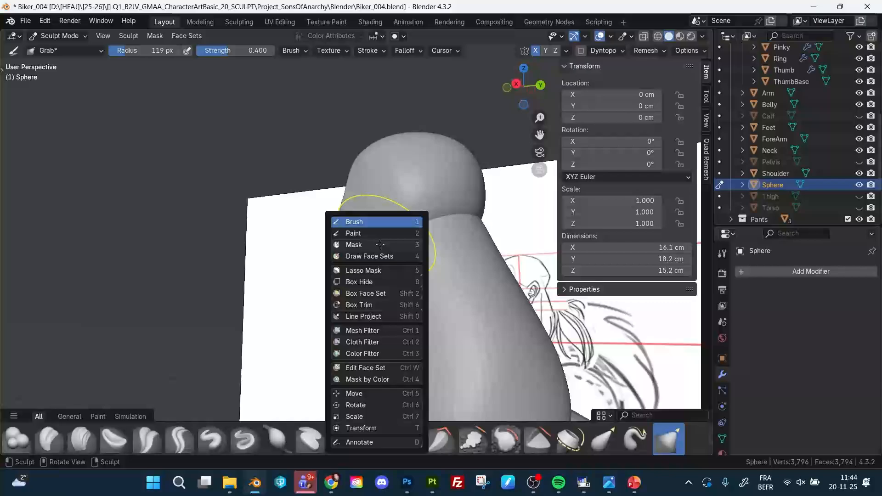
pyautogui.click(407, 219)
pyautogui.moveTo(407, 218); pyautogui.dragTo(414, 218)
pyautogui.moveTo(410, 214)
pyautogui.mouseDown(button='middle')
pyautogui.moveTo(448, 247)
pyautogui.moveTo(373, 198)
pyautogui.mouseUp(button='middle')
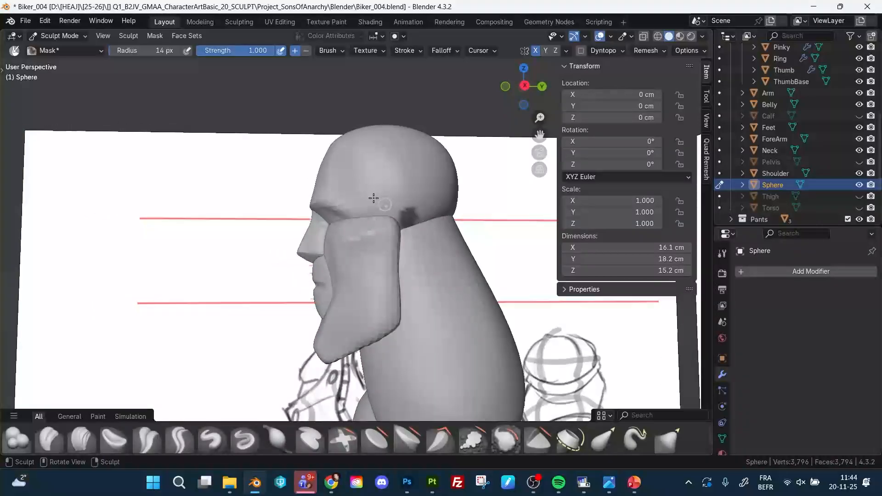
# Extract the masked ear patch as a separate mesh with 1 cm thickness and apply its geometry_extract modifier.
pyautogui.click(151, 37)
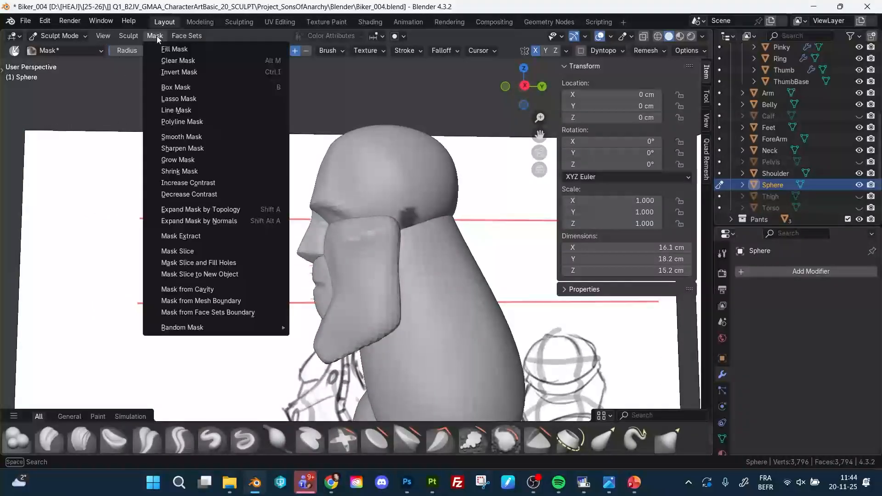
pyautogui.click(186, 237)
pyautogui.click(173, 317)
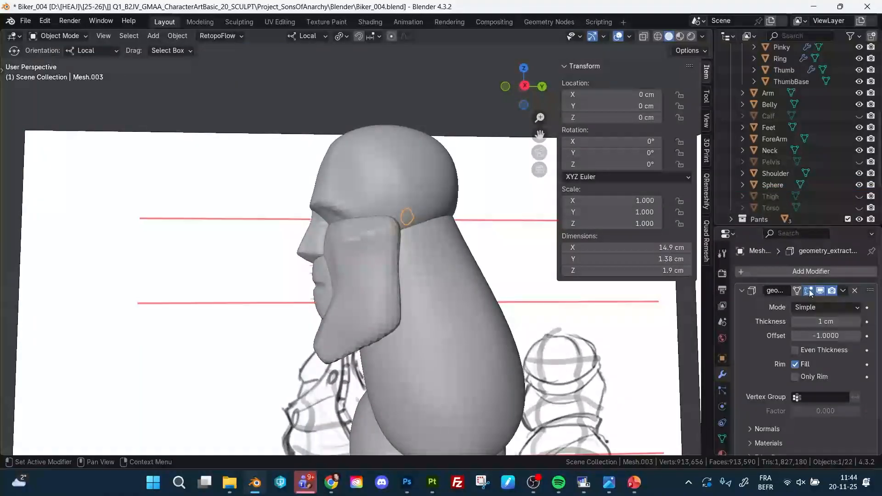
pyautogui.click(843, 290)
pyautogui.click(818, 305)
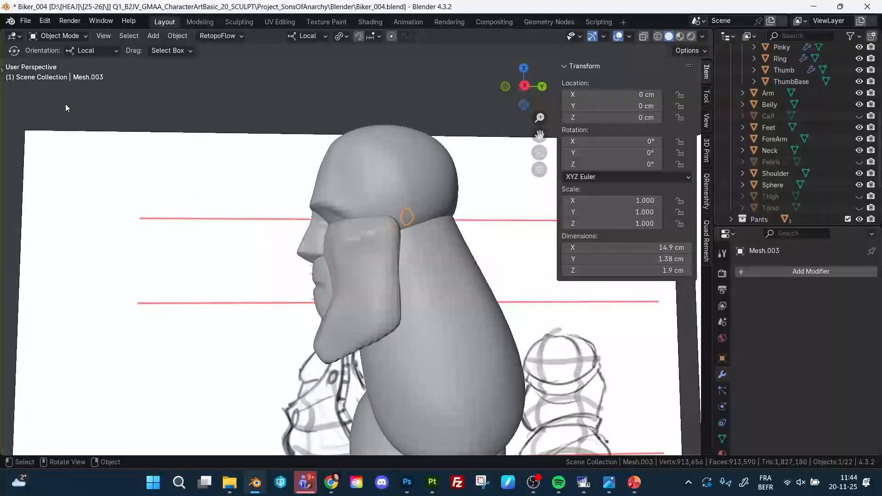
# Enter Sculpt Mode on the extracted ear piece and swell it with the Inflate/Deflate brush at 157 px radius.
pyautogui.hotkey('ctrl', 'Tab')
pyautogui.click(124, 189)
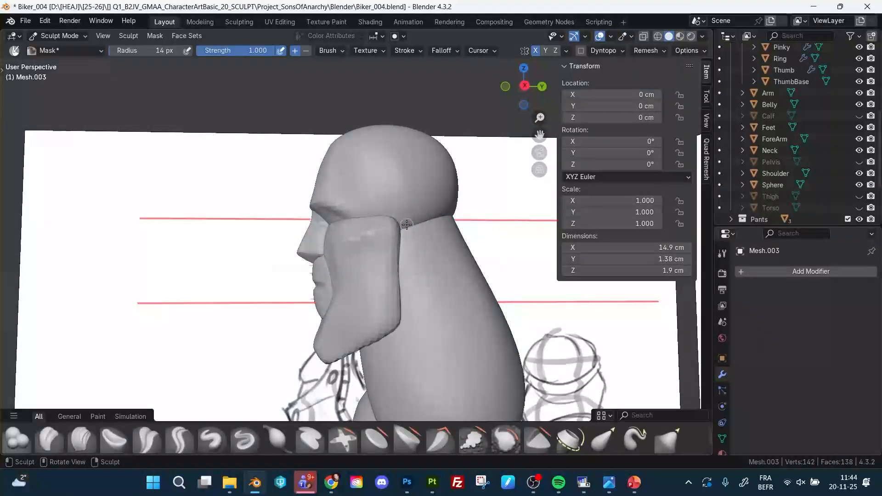
pyautogui.press('i')
pyautogui.press('f')
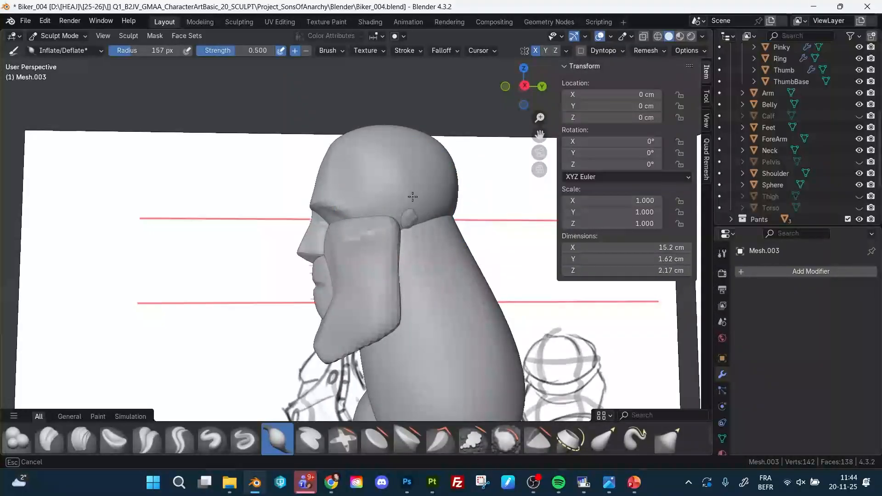
pyautogui.moveTo(412, 196); pyautogui.dragTo(401, 245)
pyautogui.moveTo(471, 197); pyautogui.dragTo(405, 202, button='middle')
# Set a finer voxel size for the ear piece and voxel-remesh it.
pyautogui.press('f')
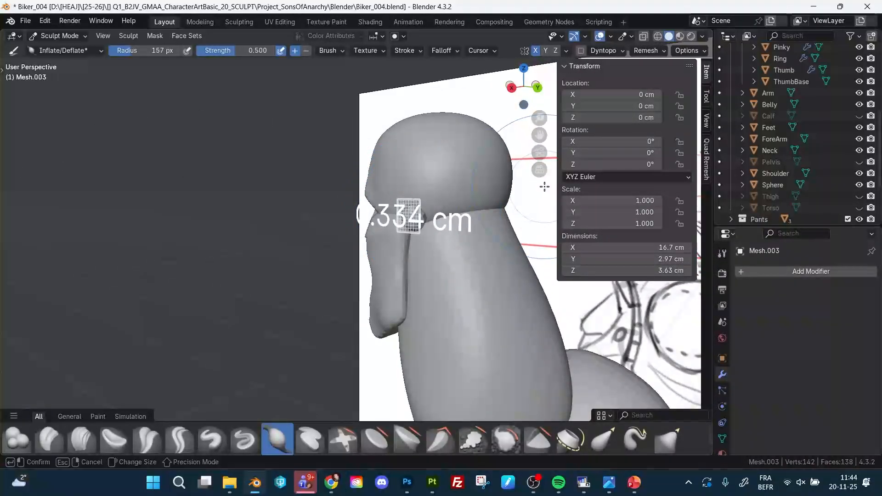
pyautogui.click(573, 186)
pyautogui.hotkey('ctrl', 'r')
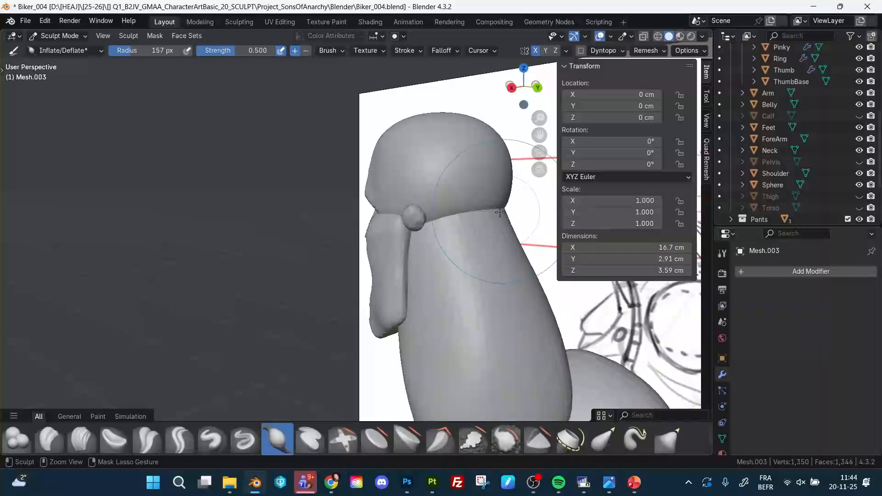
# Build the remeshed ear piece up into a larger rounded volume with the Inflate/Deflate brush.
pyautogui.keyDown('shift'); pyautogui.moveTo(418, 213); pyautogui.dragTo(422, 228); pyautogui.keyUp('shift')
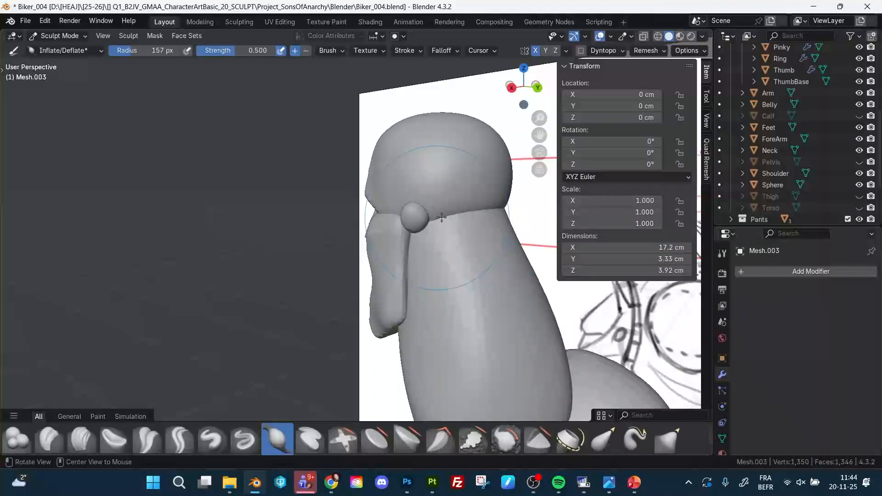
pyautogui.moveTo(443, 218); pyautogui.dragTo(405, 219, button='middle')
pyautogui.moveTo(414, 218); pyautogui.dragTo(415, 238)
pyautogui.moveTo(407, 232); pyautogui.dragTo(485, 226)
pyautogui.moveTo(412, 218)
pyautogui.mouseDown()
pyautogui.moveTo(435, 218)
pyautogui.moveTo(405, 219)
pyautogui.mouseUp()
pyautogui.moveTo(447, 217)
pyautogui.keyDown('alt'); pyautogui.mouseDown()
pyautogui.moveTo(387, 215)
pyautogui.moveTo(446, 187)
pyautogui.moveTo(414, 186)
pyautogui.mouseUp(); pyautogui.keyUp('alt')
# Switch to Chrome and search Google for "BACK OF THE EARS" in a new tab.
pyautogui.moveTo(333, 487)
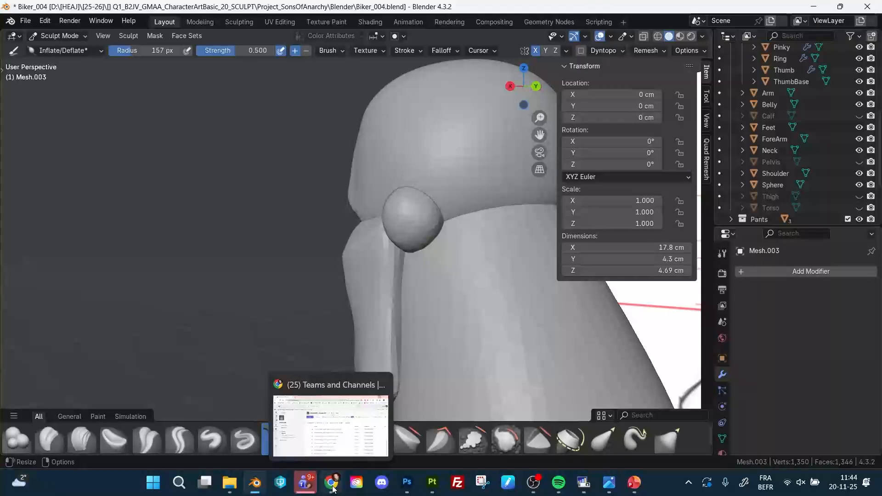
pyautogui.click(332, 486)
pyautogui.hotkey('ctrl', 't')
pyautogui.write('BAC')
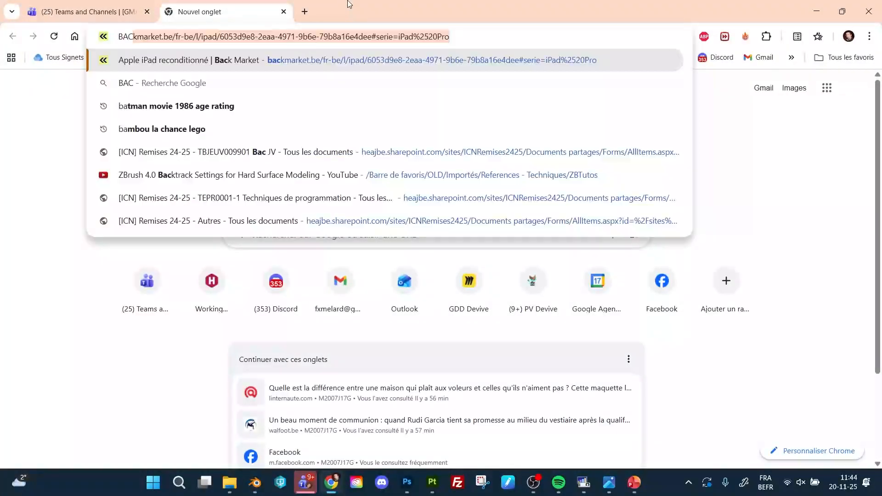
pyautogui.write('K OF THE EARS')
pyautogui.press('Return')
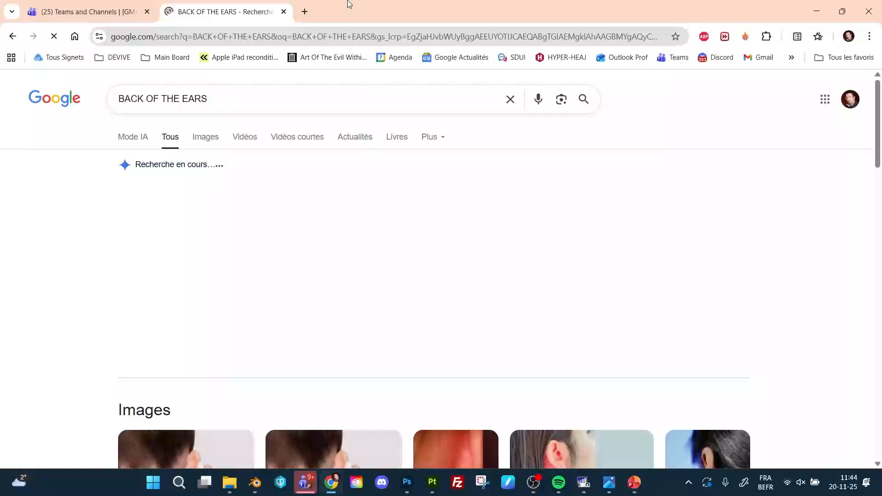
# Examine several image results showing how the back of the ear attaches to the head.
pyautogui.scroll(-3, 372, 173)
pyautogui.click(186, 298)
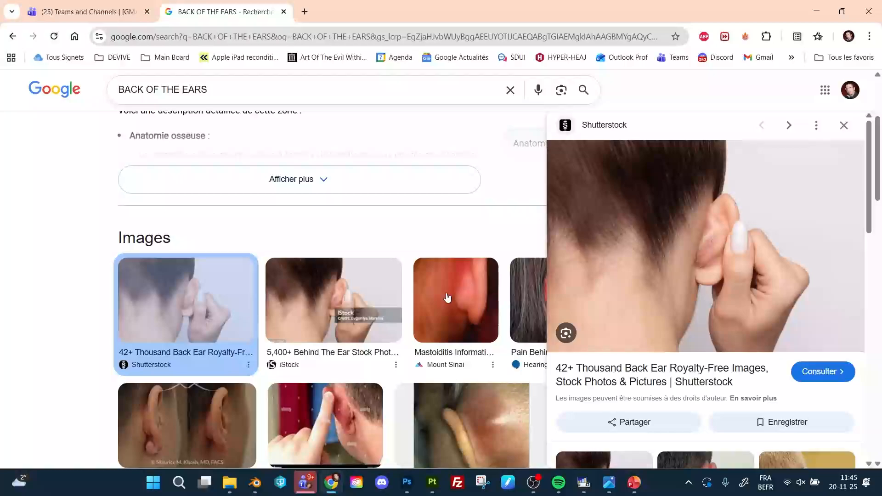
pyautogui.click(468, 296)
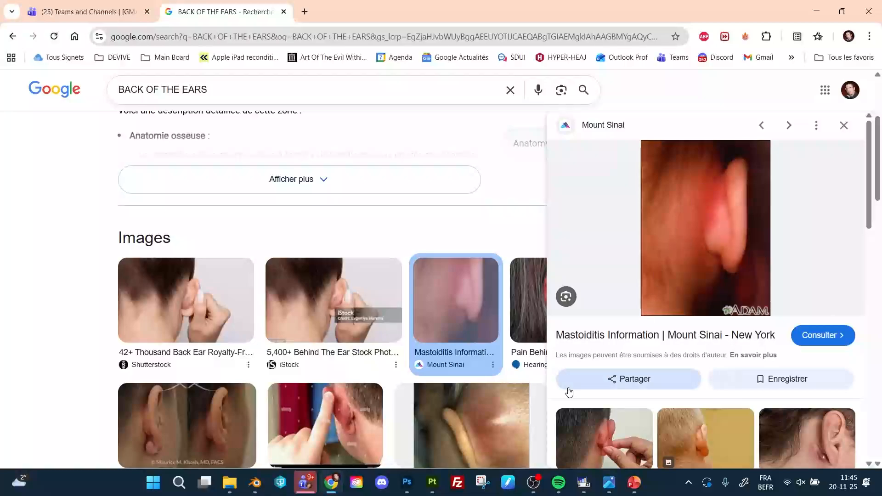
pyautogui.click(601, 438)
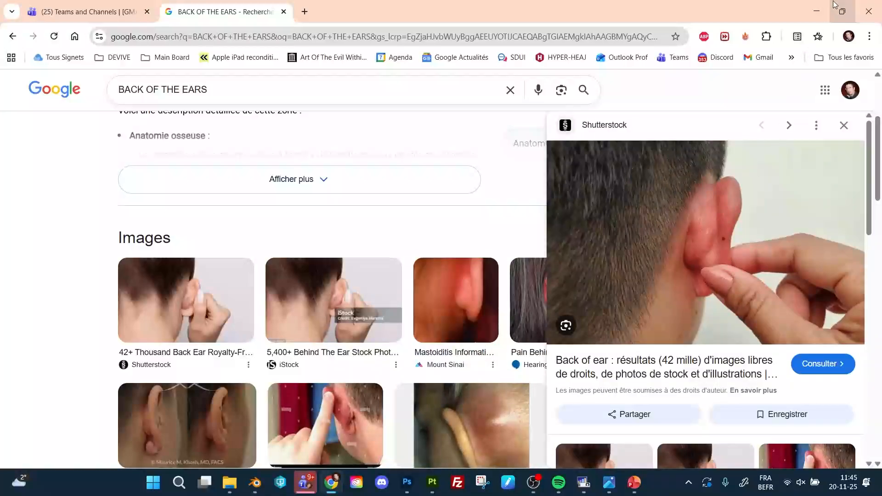
# Switch back to Blender and reshape the ear piece with the Grab brush, stretching it slightly in height.
pyautogui.click(816, 10)
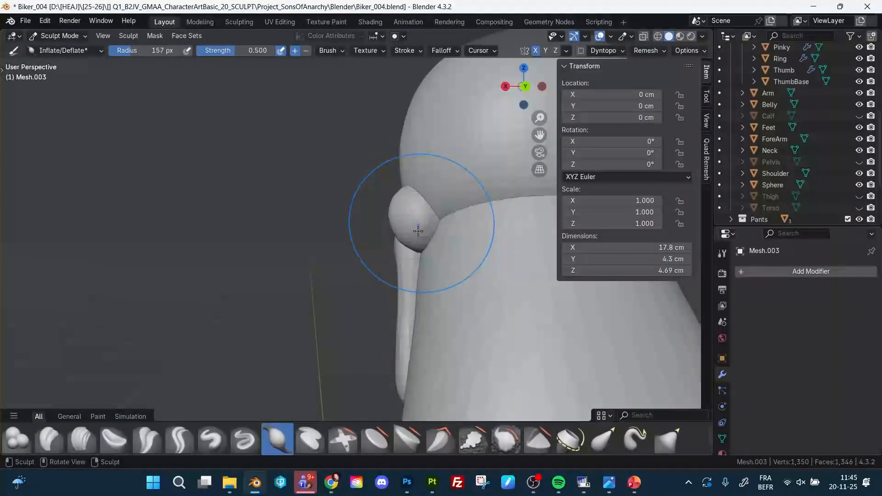
pyautogui.press('g')
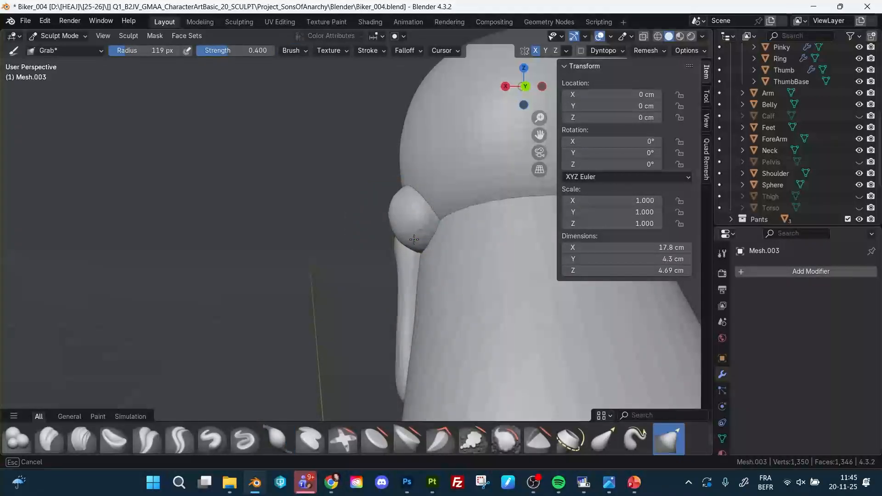
pyautogui.moveTo(414, 237)
pyautogui.mouseDown(button='middle')
pyautogui.moveTo(408, 230)
pyautogui.moveTo(492, 217)
pyautogui.moveTo(394, 219)
pyautogui.mouseUp(button='middle')
# Flatten the outer face of the ear with the Flatten/Contrast brush at a 64 px radius.
pyautogui.hotkey('shift', 't')
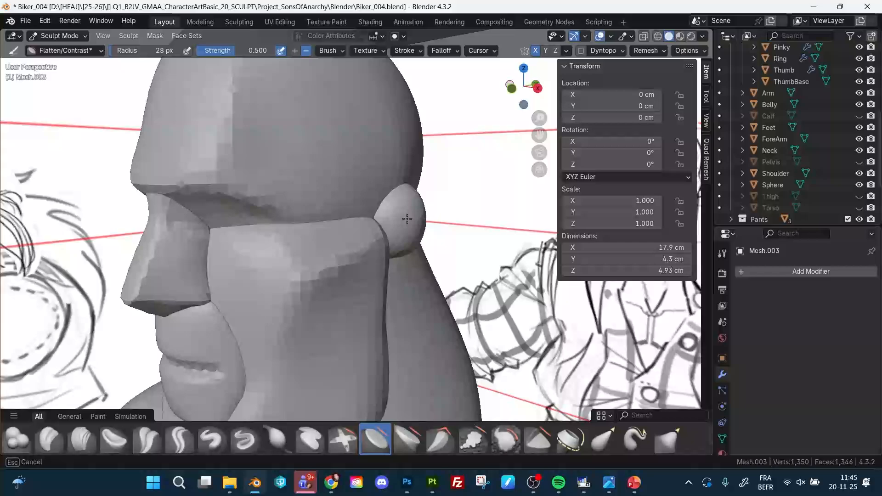
pyautogui.press('f')
pyautogui.click(408, 218)
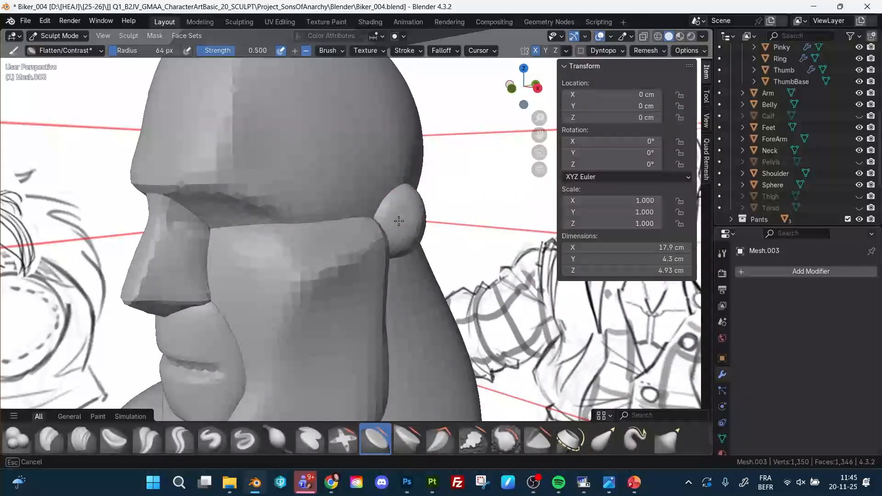
pyautogui.moveTo(399, 221); pyautogui.dragTo(405, 218, button='middle')
pyautogui.moveTo(419, 224); pyautogui.dragTo(412, 234)
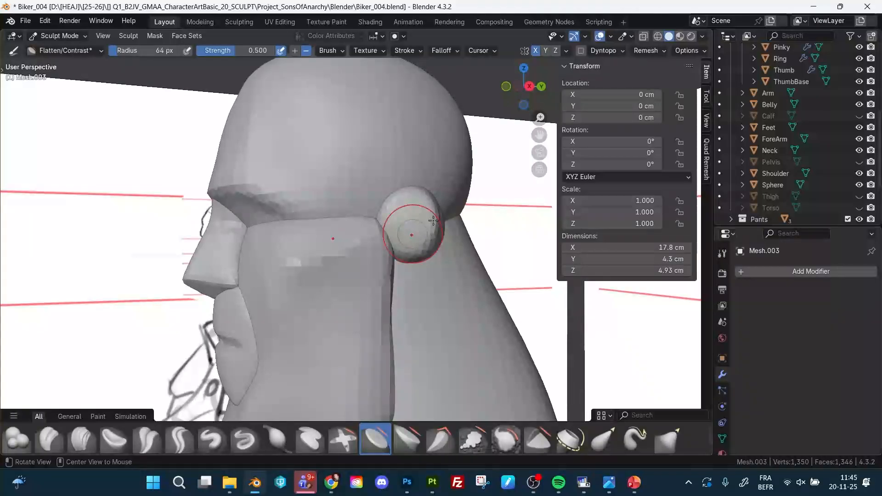
pyautogui.moveTo(412, 233)
pyautogui.mouseDown(button='middle')
pyautogui.moveTo(361, 225)
pyautogui.moveTo(413, 220)
pyautogui.mouseUp(button='middle')
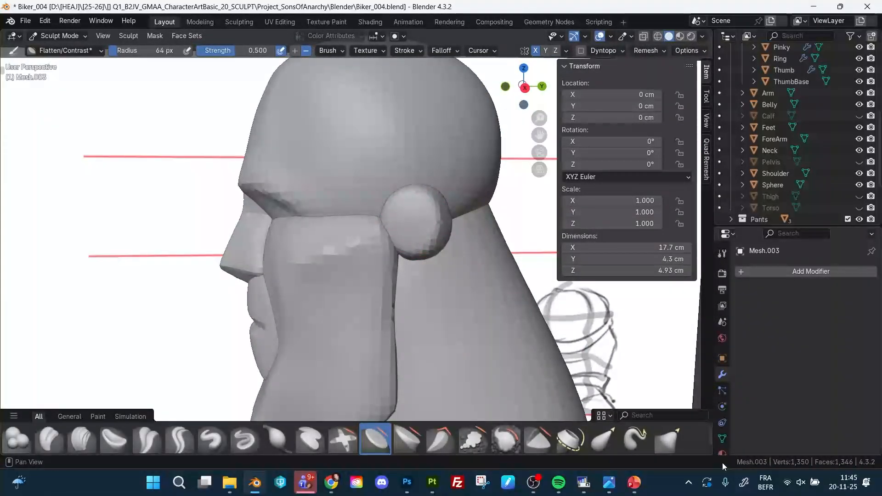
# Cut the ear's outer side flat with the Trim brush at a 78 px radius and voxel-remesh the ear.
pyautogui.click(538, 440)
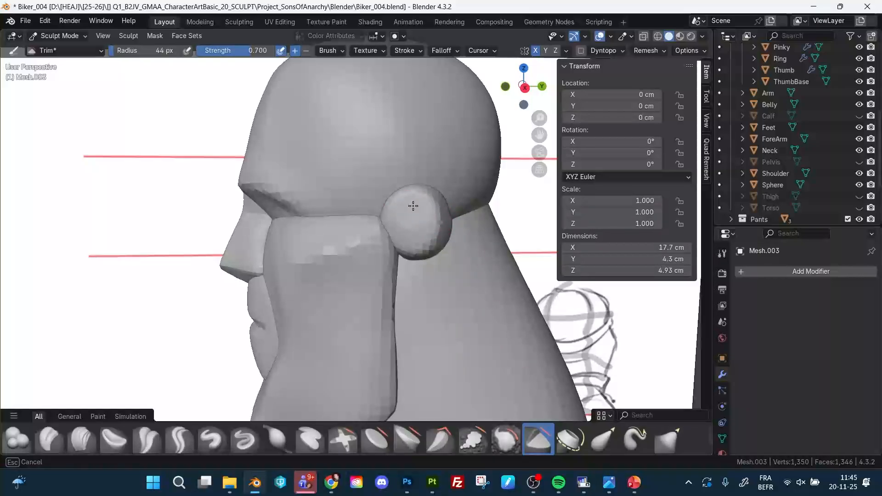
pyautogui.press('f')
pyautogui.click(429, 227)
pyautogui.moveTo(429, 225); pyautogui.dragTo(432, 221)
pyautogui.moveTo(442, 218)
pyautogui.mouseDown(button='middle')
pyautogui.moveTo(407, 230)
pyautogui.moveTo(445, 196)
pyautogui.moveTo(468, 246)
pyautogui.moveTo(403, 219)
pyautogui.moveTo(418, 225)
pyautogui.moveTo(441, 207)
pyautogui.moveTo(432, 221)
pyautogui.moveTo(418, 205)
pyautogui.moveTo(404, 221)
pyautogui.moveTo(414, 226)
pyautogui.moveTo(332, 234)
pyautogui.moveTo(426, 215)
pyautogui.mouseUp(button='middle')
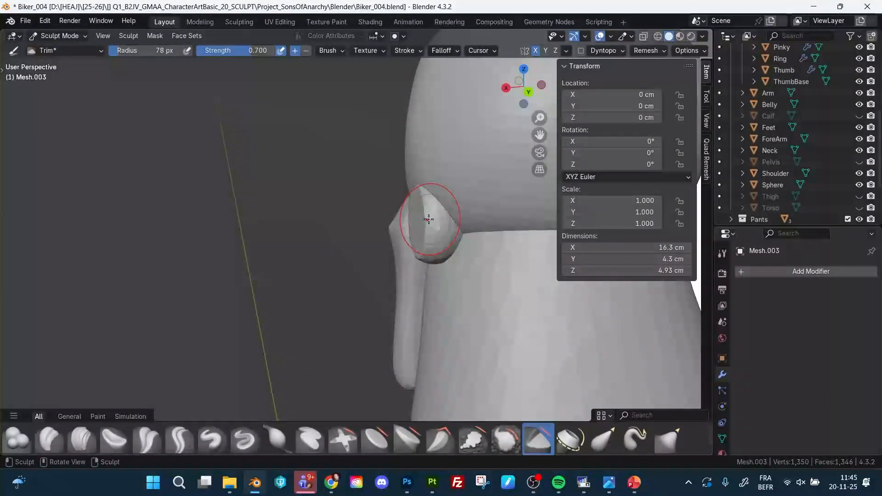
pyautogui.hotkey('ctrl', 'r')
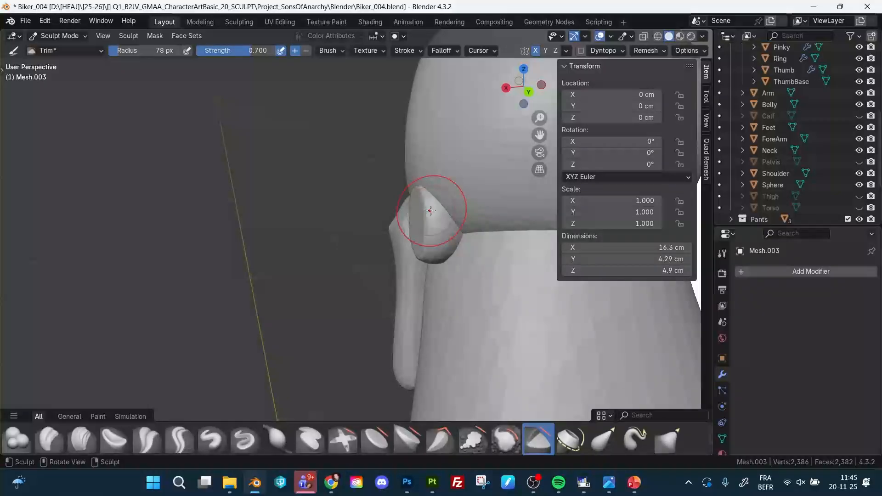
# Angle the flattened ear outward and lengthen its lower end with the Grab brush at a 157 px radius.
pyautogui.press('g')
pyautogui.press('f')
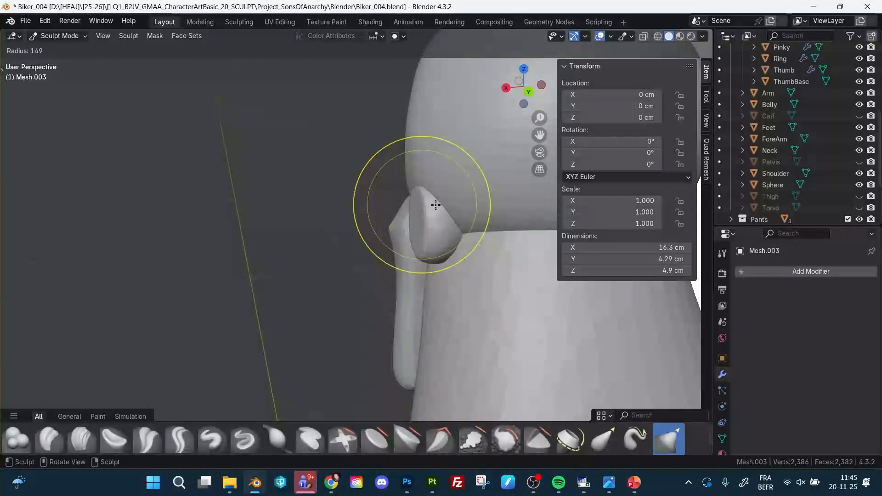
pyautogui.click(438, 203)
pyautogui.moveTo(439, 202); pyautogui.dragTo(418, 204, button='middle')
pyautogui.moveTo(422, 208); pyautogui.dragTo(402, 207)
pyautogui.moveTo(424, 266); pyautogui.dragTo(430, 274)
pyautogui.moveTo(430, 275)
pyautogui.mouseDown(button='middle')
pyautogui.moveTo(492, 236)
pyautogui.moveTo(454, 138)
pyautogui.mouseUp(button='middle')
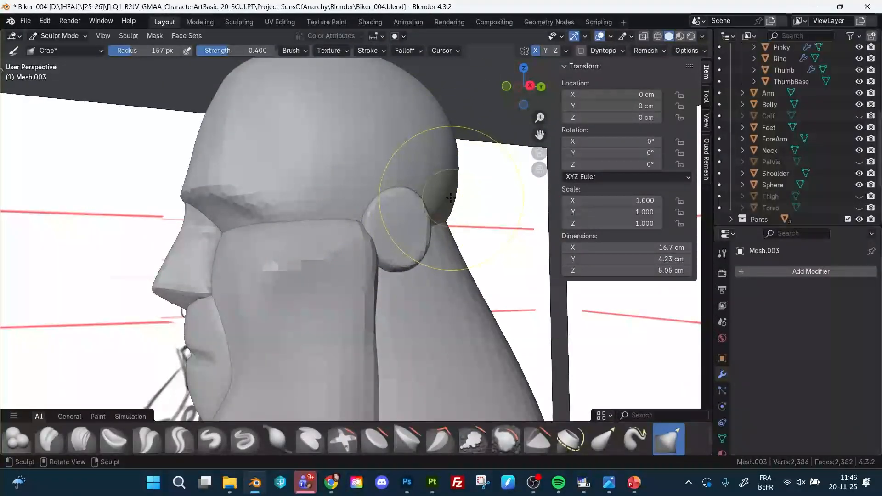
# Enlarge the ear toward the side-view sketch with the Grab brush in right orthographic view, checking it against the drawing with X-ray.
pyautogui.click(531, 85)
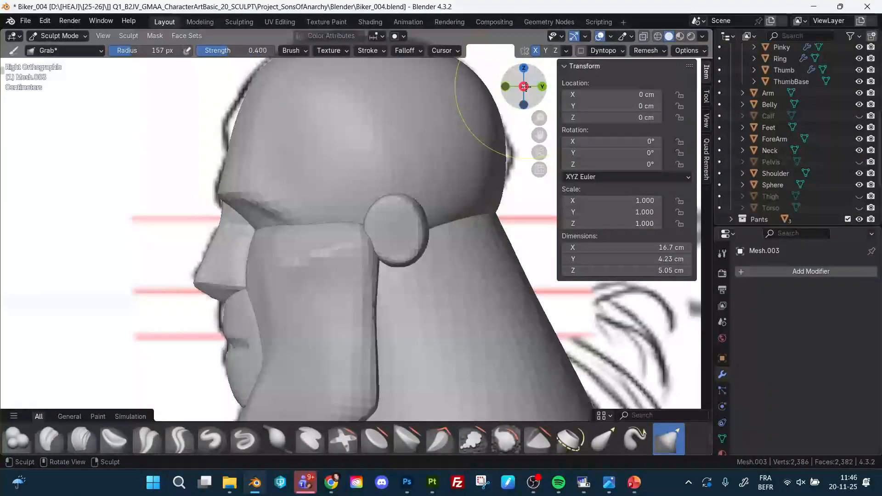
pyautogui.hotkey('alt', 'z')
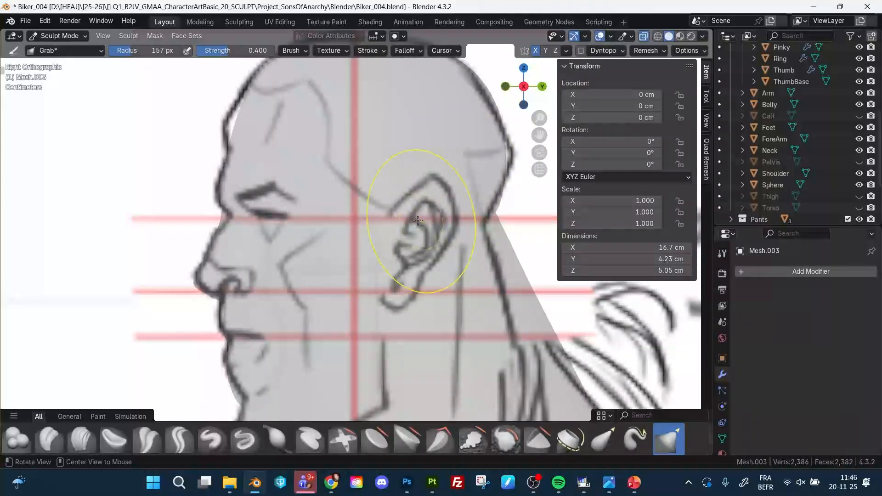
pyautogui.hotkey('alt', 'z')
pyautogui.moveTo(416, 208); pyautogui.dragTo(409, 215)
pyautogui.hotkey('alt', 'z')
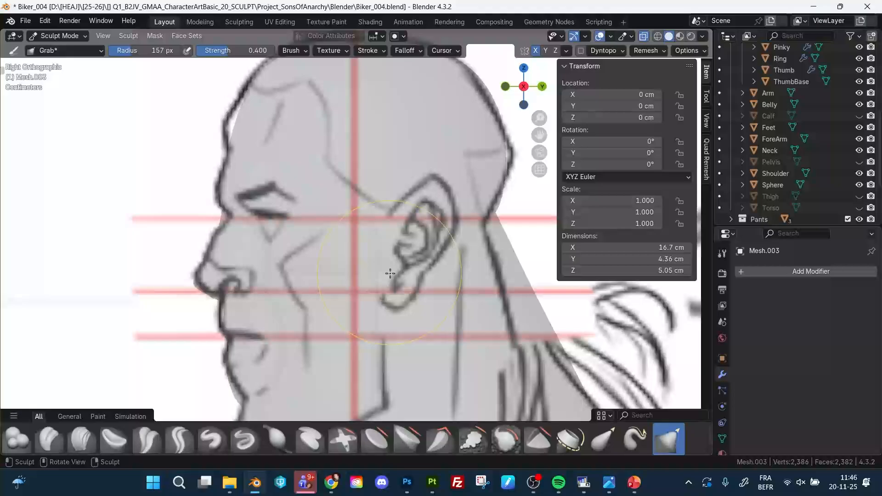
pyautogui.hotkey('alt', 'z')
pyautogui.moveTo(400, 252); pyautogui.dragTo(409, 267)
pyautogui.hotkey('alt', 'z')
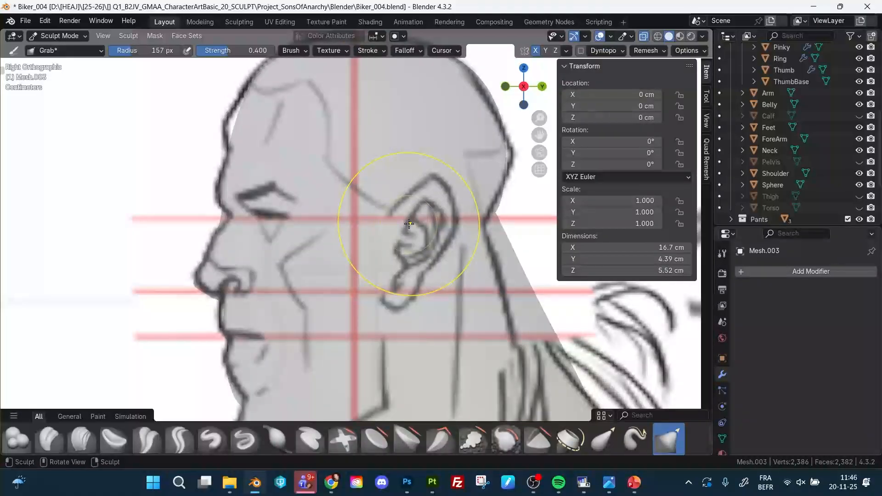
pyautogui.hotkey('alt', 'z')
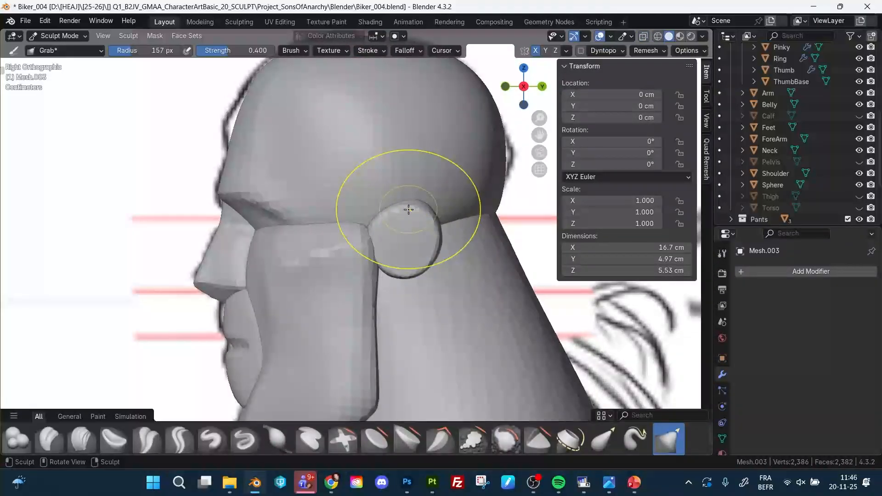
pyautogui.moveTo(401, 266); pyautogui.dragTo(364, 305)
pyautogui.hotkey('alt', 'z')
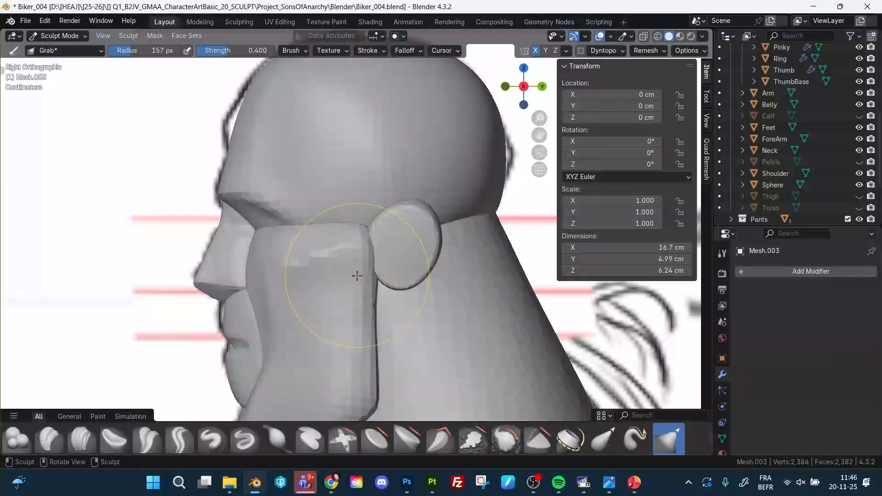
# Switch sculpting to the jaw piece and pull its rear edge back toward the ear with the Grab brush at 181 px.
pyautogui.hotkey('alt', 'q')
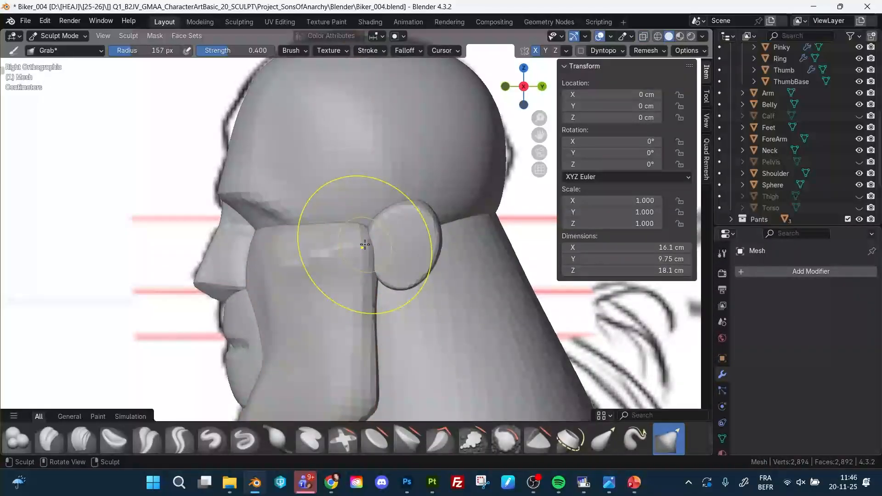
pyautogui.press('f')
pyautogui.click(370, 240)
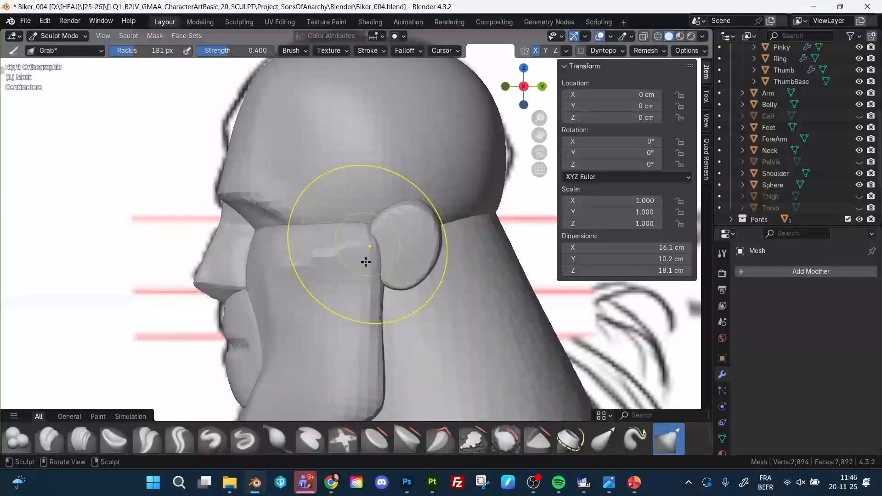
pyautogui.moveTo(374, 306); pyautogui.dragTo(381, 317)
# Compare the jaw and skull shapes with the side-view sketch by toggling X-ray.
pyautogui.hotkey('alt', 'z')
pyautogui.hotkey('alt', 'z')
pyautogui.hotkey('alt', 'z')
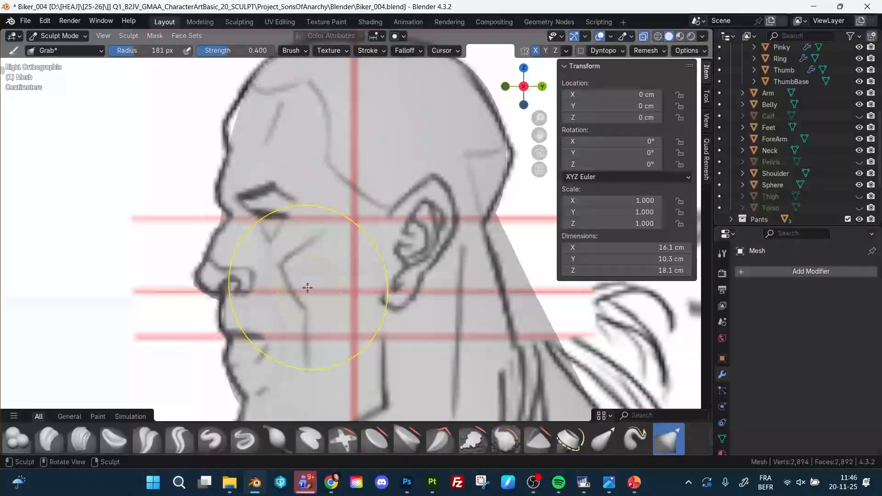
pyautogui.hotkey('alt', 'z')
pyautogui.hotkey('alt', 'z')
pyautogui.hotkey('alt', 'z')
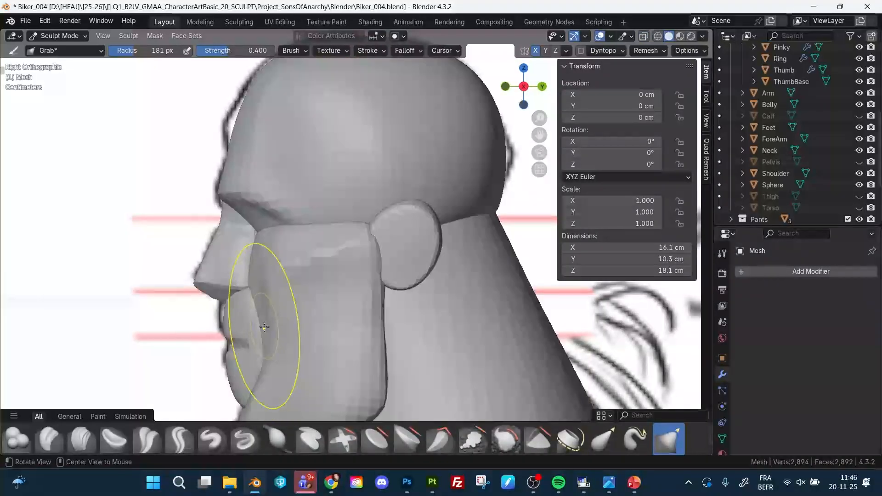
pyautogui.hotkey('alt', 'z')
pyautogui.hotkey('alt', 'z')
pyautogui.hotkey('alt', 'z')
pyautogui.hotkey('alt', 'z')
pyautogui.hotkey('alt', 'q')
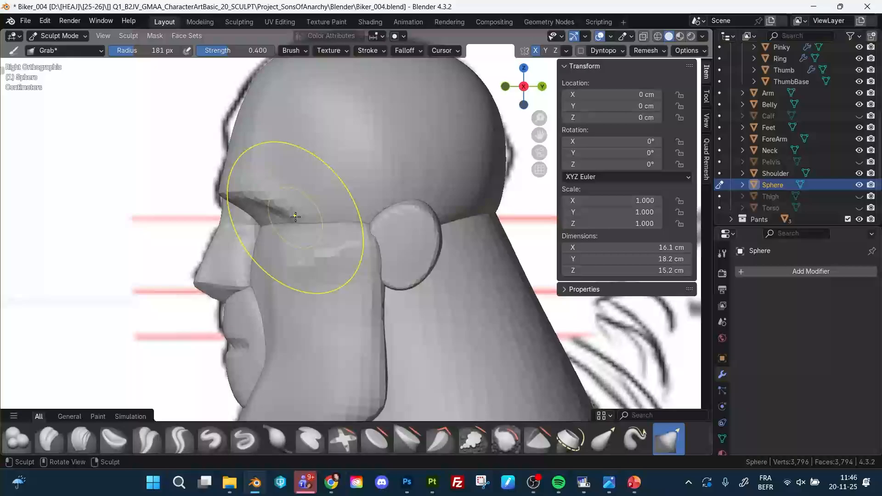
pyautogui.hotkey('alt', 'z')
pyautogui.hotkey('alt', 'z')
pyautogui.hotkey('alt', 'z')
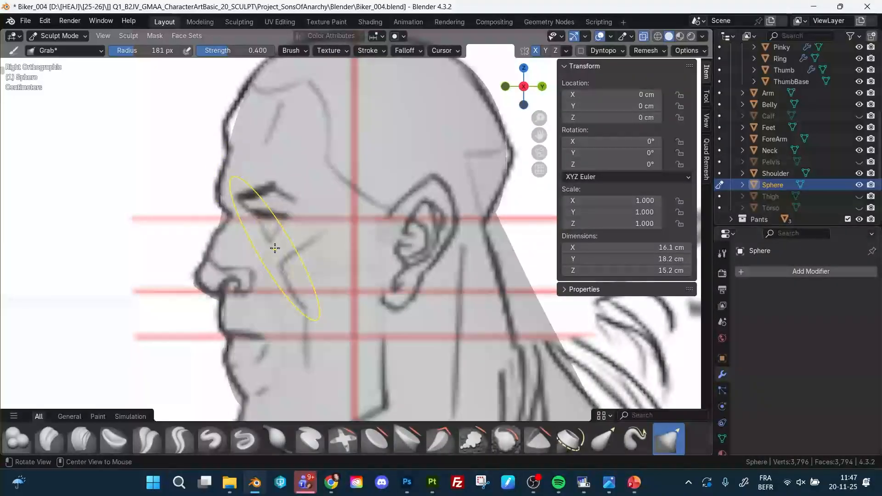
pyautogui.hotkey('alt', 'z')
# Switch sculpting to the ear and adjust its shape from an angled view with the Grab brush at 155 px.
pyautogui.hotkey('alt', 'q')
pyautogui.moveTo(306, 222)
pyautogui.mouseDown(button='middle')
pyautogui.moveTo(410, 236)
pyautogui.moveTo(461, 212)
pyautogui.moveTo(357, 199)
pyautogui.moveTo(389, 208)
pyautogui.moveTo(410, 196)
pyautogui.moveTo(400, 201)
pyautogui.mouseUp(button='middle')
pyautogui.hotkey('alt', 'q')
pyautogui.hotkey('alt', 'q')
pyautogui.moveTo(400, 201)
pyautogui.mouseDown()
pyautogui.moveTo(410, 180)
pyautogui.moveTo(399, 182)
pyautogui.mouseUp()
pyautogui.moveTo(385, 204)
pyautogui.mouseDown(button='middle')
pyautogui.moveTo(447, 199)
pyautogui.moveTo(416, 211)
pyautogui.mouseUp(button='middle')
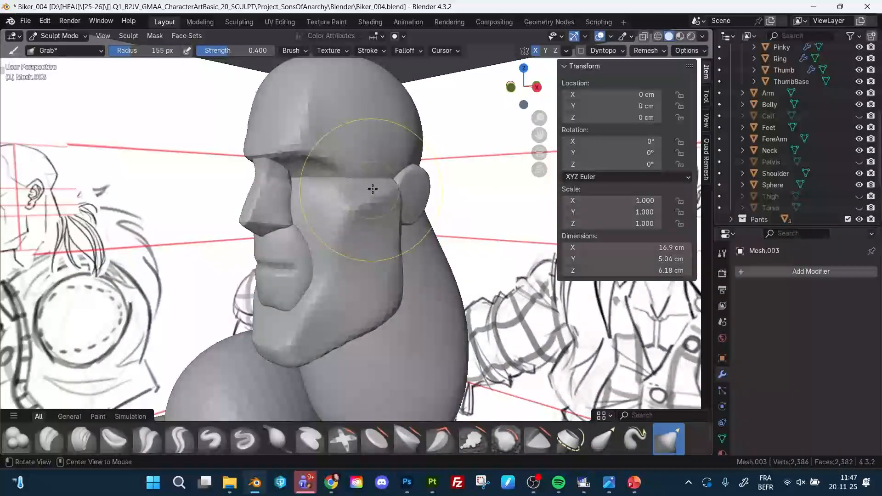
# Switch sculpting to the jaw piece and reshape its upper rear corner where it meets the ear with the Grab brush.
pyautogui.hotkey('alt', 'q')
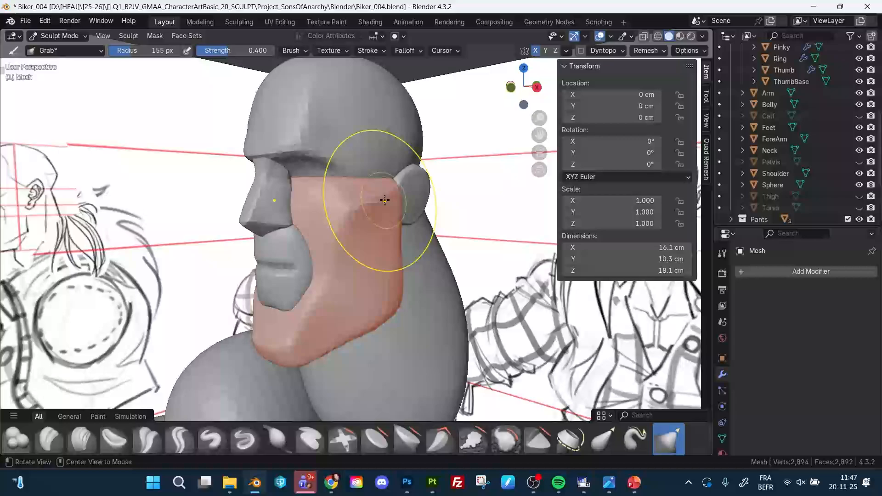
pyautogui.moveTo(386, 182); pyautogui.dragTo(395, 191)
pyautogui.moveTo(395, 221); pyautogui.dragTo(414, 219, button='middle')
pyautogui.moveTo(399, 185); pyautogui.dragTo(385, 193)
pyautogui.moveTo(385, 193); pyautogui.dragTo(400, 167, button='middle')
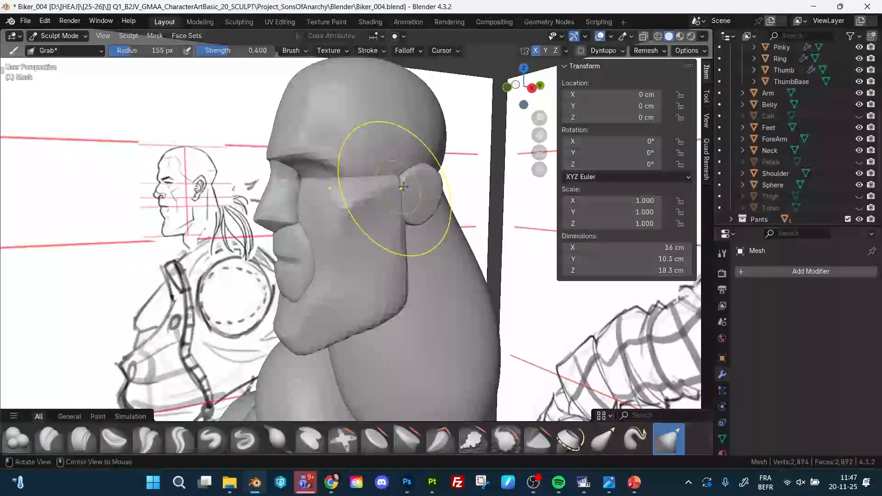
# Switch sculpting back to the ear and adjust its front edge and back side with the Grab brush.
pyautogui.hotkey('alt', 'q')
pyautogui.moveTo(405, 197); pyautogui.dragTo(415, 211)
pyautogui.moveTo(408, 181); pyautogui.dragTo(404, 189)
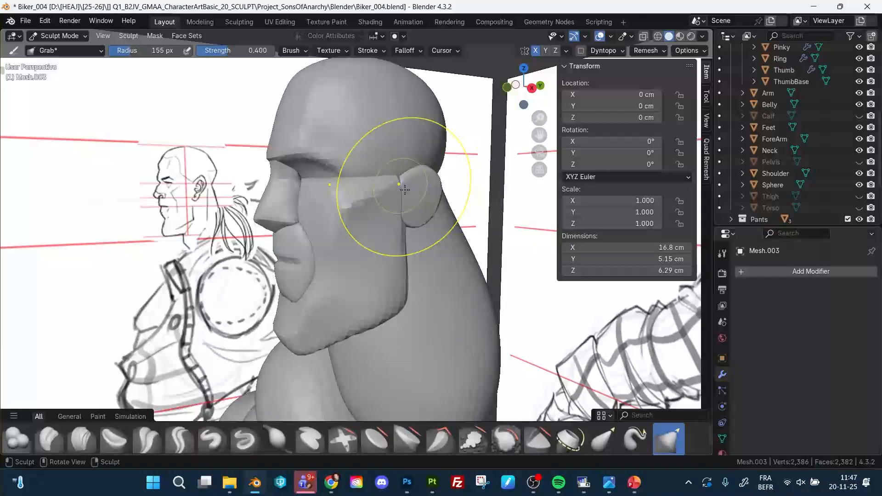
pyautogui.moveTo(452, 195); pyautogui.dragTo(386, 197, button='middle')
pyautogui.moveTo(436, 174); pyautogui.dragTo(404, 173, button='middle')
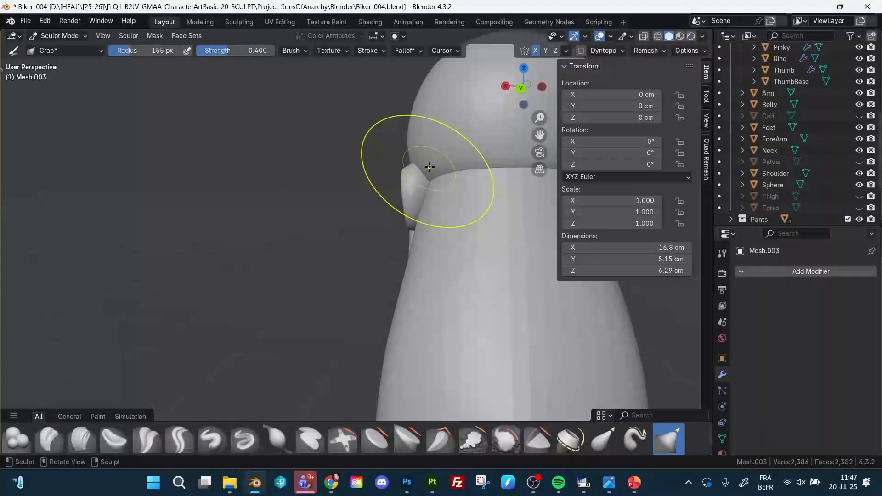
pyautogui.moveTo(429, 172); pyautogui.dragTo(419, 176)
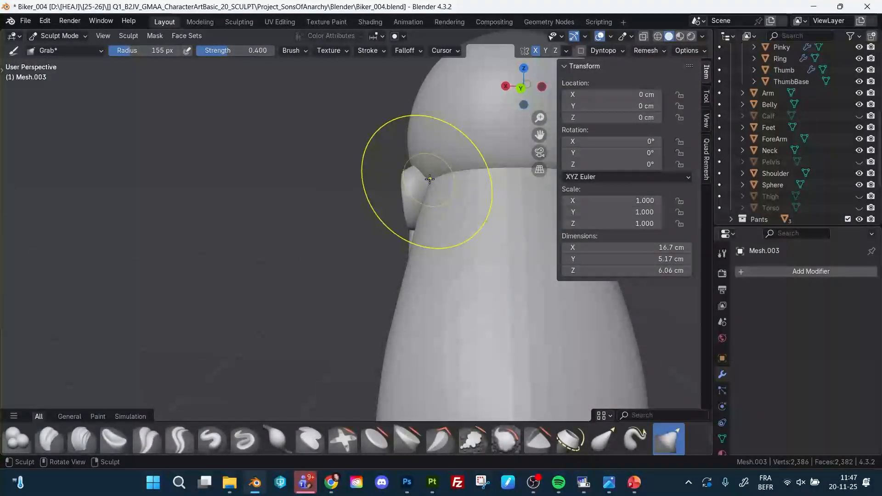
# Lower the top of the ear and tighten its shape with the Grab brush at a 92 px radius.
pyautogui.press('f')
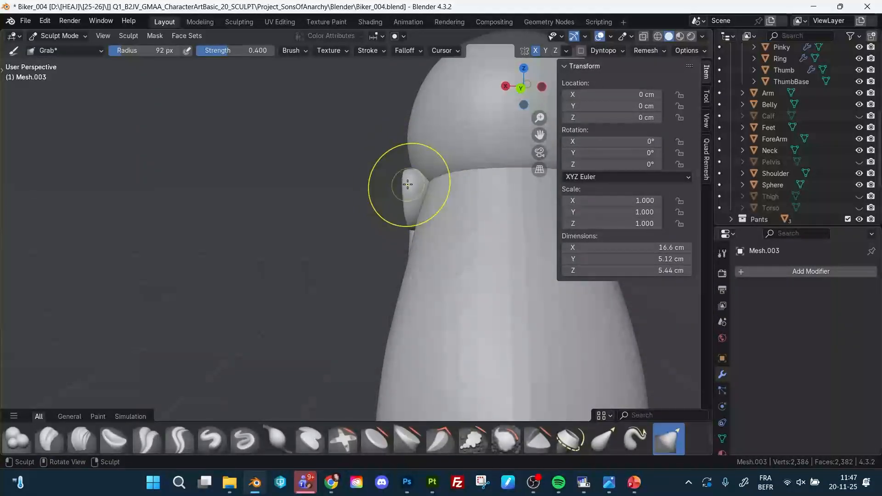
pyautogui.keyDown('alt'); pyautogui.moveTo(407, 185); pyautogui.dragTo(515, 193); pyautogui.keyUp('alt')
pyautogui.moveTo(383, 172); pyautogui.dragTo(383, 173)
pyautogui.moveTo(383, 172)
pyautogui.keyDown('alt'); pyautogui.mouseDown()
pyautogui.moveTo(317, 177)
pyautogui.moveTo(387, 184)
pyautogui.mouseUp(); pyautogui.keyUp('alt')
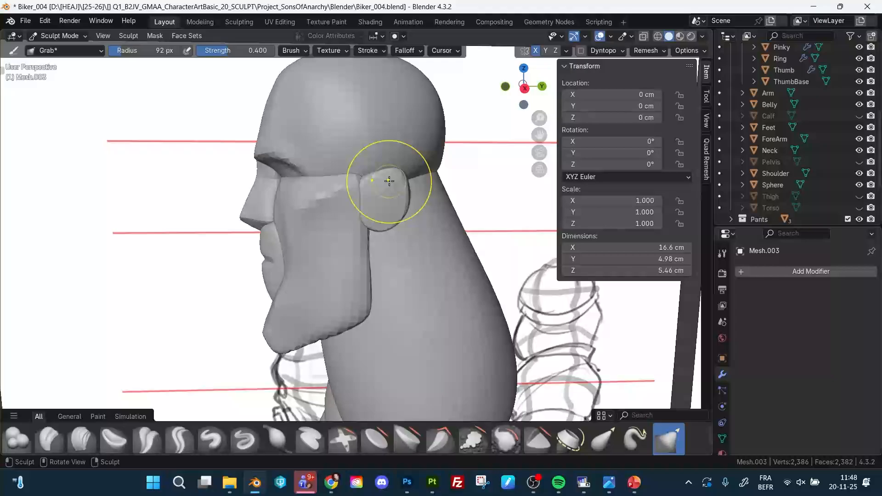
# Refine the ear's outline with the Grab brush at 59 px and flare it away from the head at 76 px.
pyautogui.press('f')
pyautogui.click(370, 176)
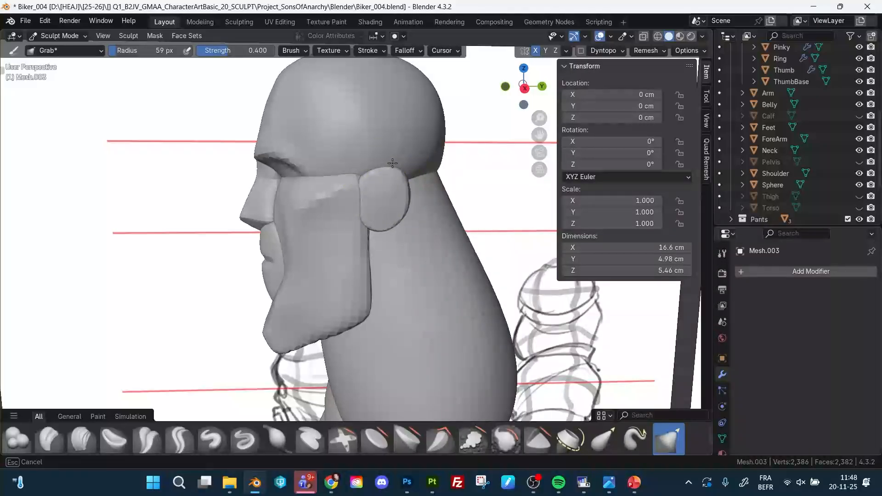
pyautogui.moveTo(423, 157)
pyautogui.keyDown('alt'); pyautogui.mouseDown()
pyautogui.moveTo(413, 176)
pyautogui.moveTo(425, 216)
pyautogui.moveTo(508, 213)
pyautogui.moveTo(411, 201)
pyautogui.moveTo(428, 204)
pyautogui.mouseUp(); pyautogui.keyUp('alt')
pyautogui.press('f')
pyautogui.click(453, 198)
pyautogui.moveTo(431, 185)
pyautogui.mouseDown()
pyautogui.moveTo(423, 182)
pyautogui.moveTo(428, 210)
pyautogui.moveTo(531, 192)
pyautogui.mouseUp()
pyautogui.keyDown('alt'); pyautogui.keyDown('shift'); pyautogui.moveTo(476, 197); pyautogui.dragTo(441, 199); pyautogui.keyUp('shift'); pyautogui.keyUp('alt')
pyautogui.keyDown('alt'); pyautogui.moveTo(447, 212); pyautogui.dragTo(384, 218); pyautogui.keyUp('alt')
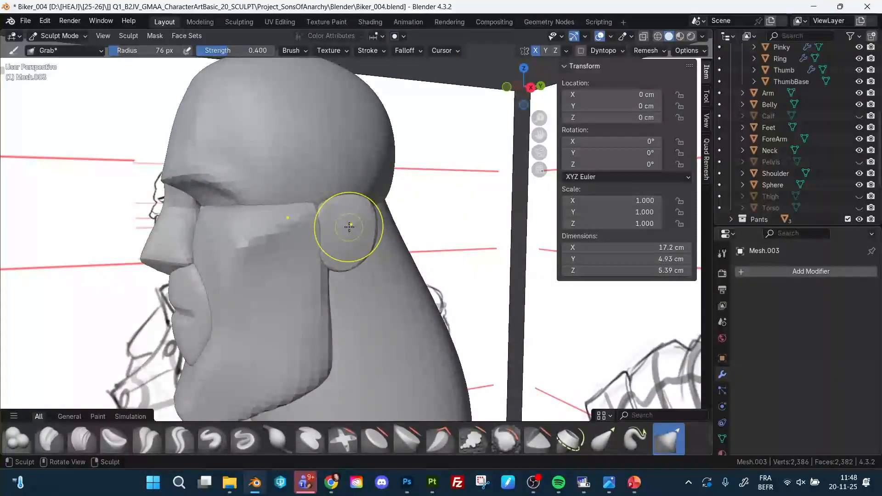
# Paint a mask over the inner area of the ear's outer face with the Mask brush, leaving the rim unmasked.
pyautogui.hotkey('shift', 'space')
pyautogui.click(338, 247)
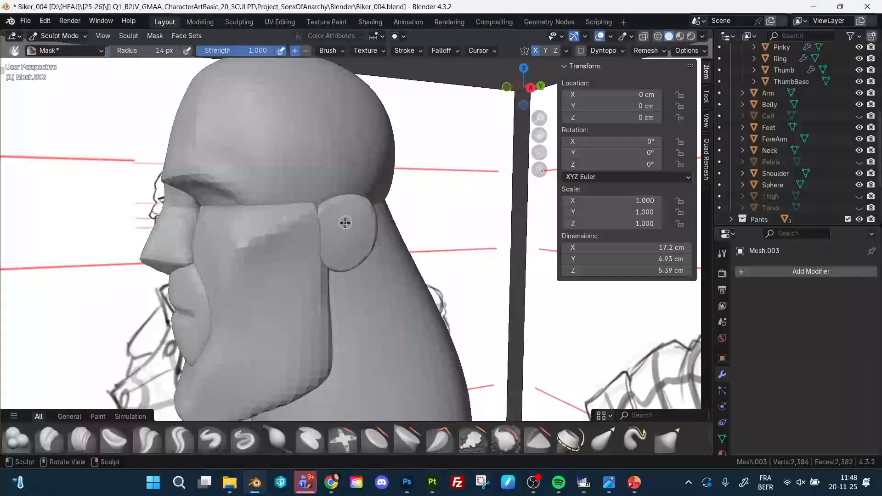
pyautogui.moveTo(344, 225)
pyautogui.mouseDown()
pyautogui.moveTo(349, 244)
pyautogui.moveTo(337, 234)
pyautogui.moveTo(348, 249)
pyautogui.moveTo(351, 230)
pyautogui.mouseUp()
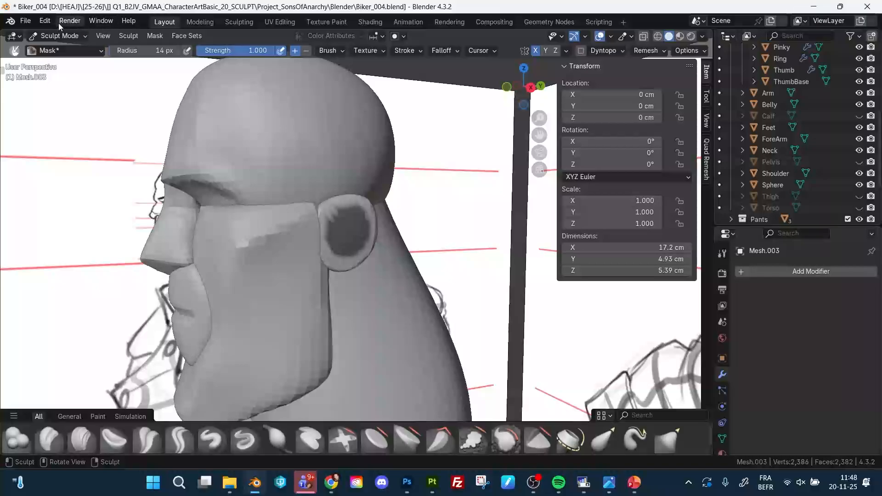
# Extract the masked ear area as a separate mesh and apply its thickness modifier.
pyautogui.click(147, 35)
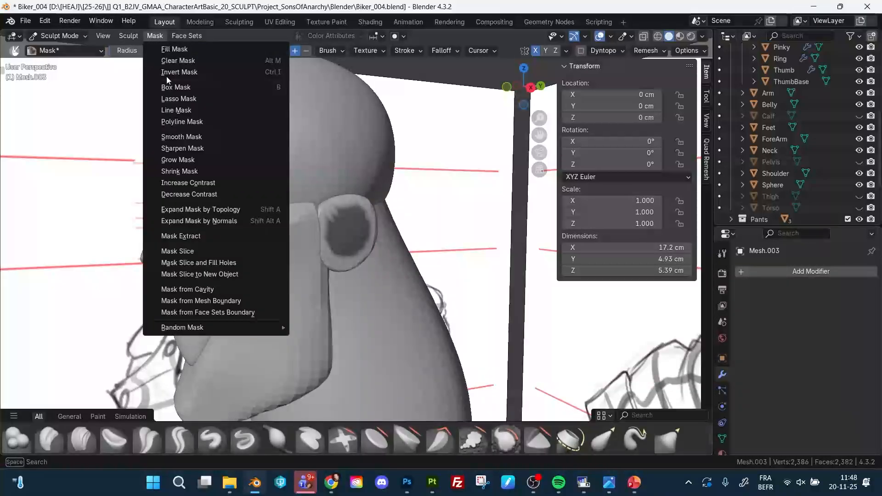
pyautogui.click(186, 233)
pyautogui.click(171, 313)
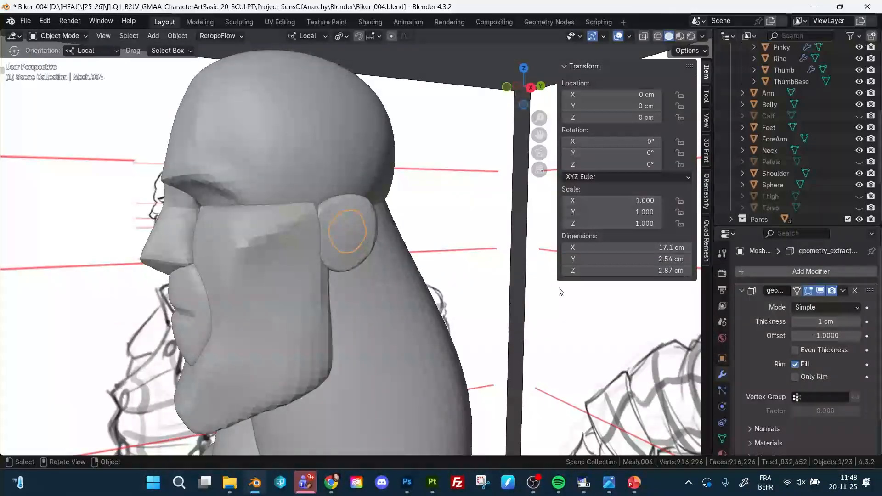
pyautogui.click(841, 290)
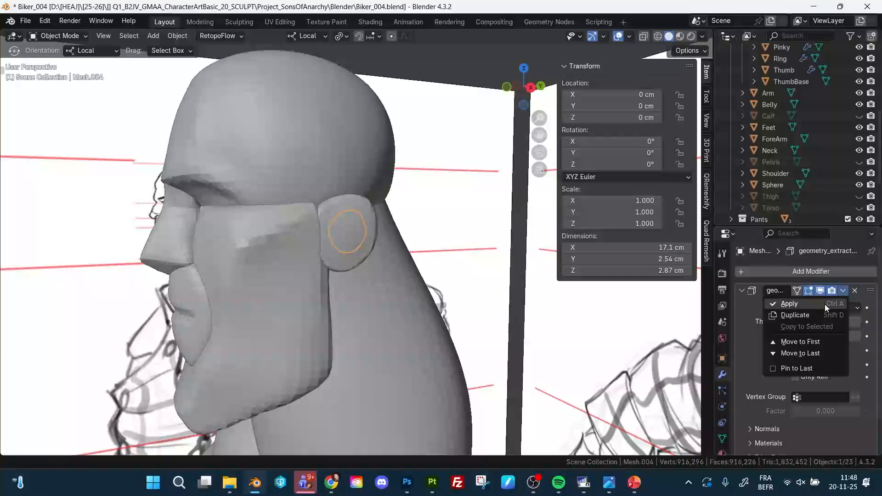
pyautogui.click(825, 304)
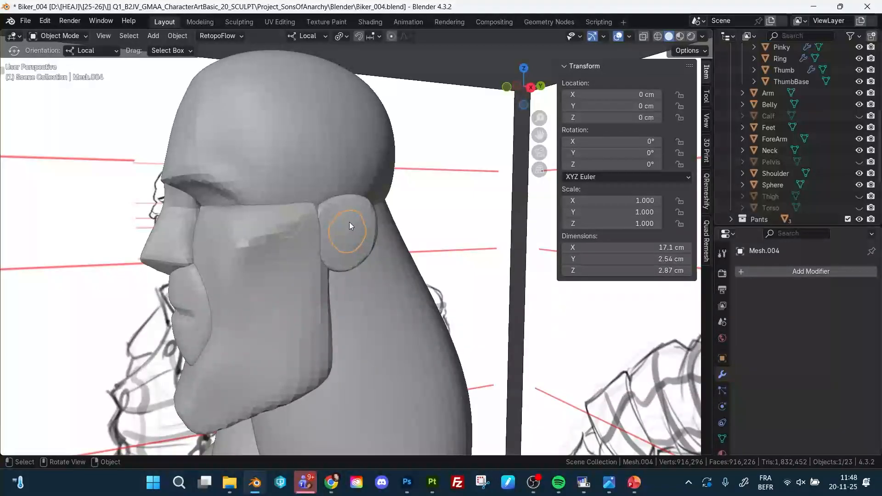
# Sculpt the extracted ear piece with the Inflate/Deflate brush at 157 px, puffing it outward from the ear.
pyautogui.hotkey('ctrl', 'Tab')
pyautogui.click(350, 306)
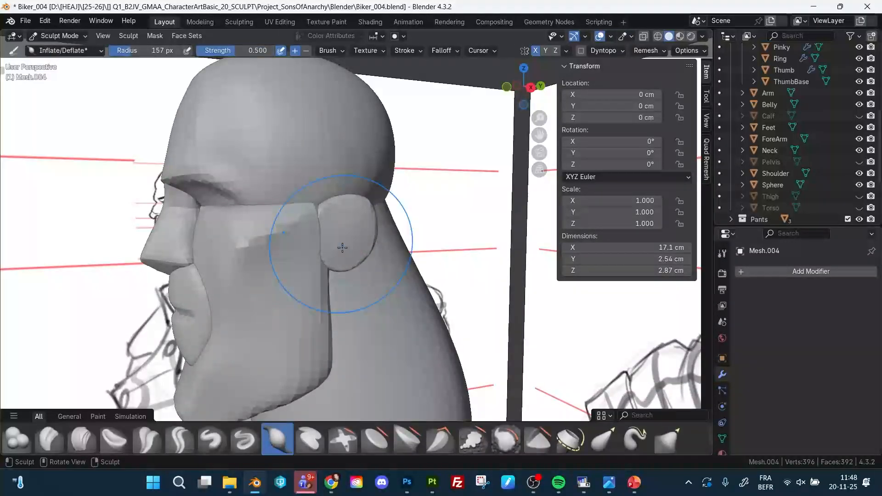
pyautogui.moveTo(355, 219); pyautogui.dragTo(358, 230)
pyautogui.moveTo(370, 227); pyautogui.dragTo(339, 230, button='middle')
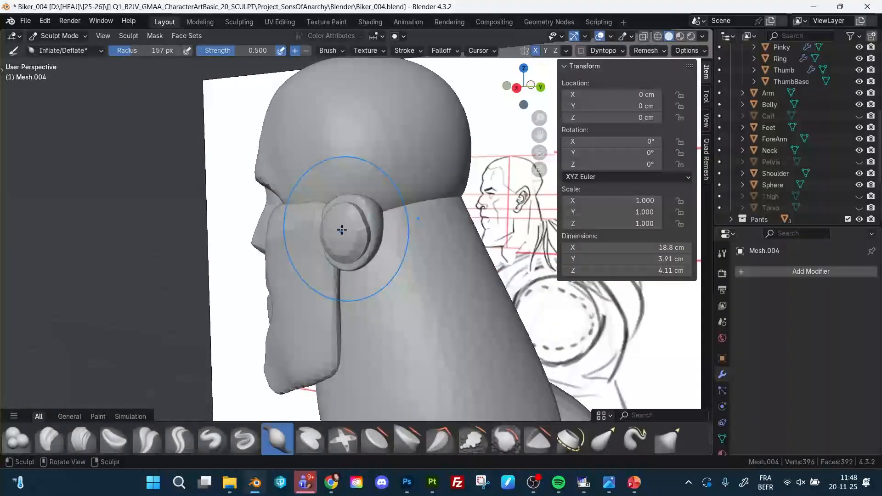
pyautogui.moveTo(340, 231); pyautogui.dragTo(349, 231)
# Reduce the voxel size of the extracted ear piece and remesh it for denser geometry.
pyautogui.press('r')
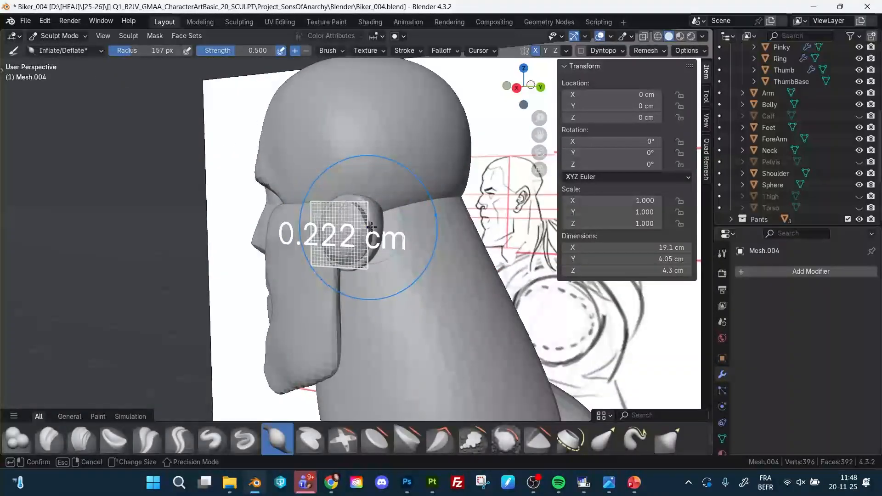
pyautogui.click(364, 229)
pyautogui.hotkey('ctrl', 'r')
pyautogui.moveTo(325, 222); pyautogui.dragTo(303, 219, button='middle')
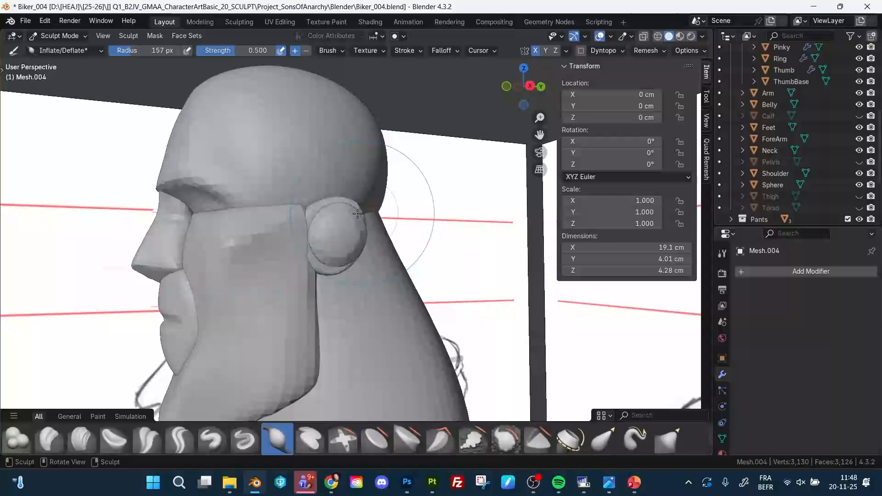
# Stretch the outer ear piece upward and downward with the Grab brush at 76 px, shaping it into a tall oval.
pyautogui.press('g')
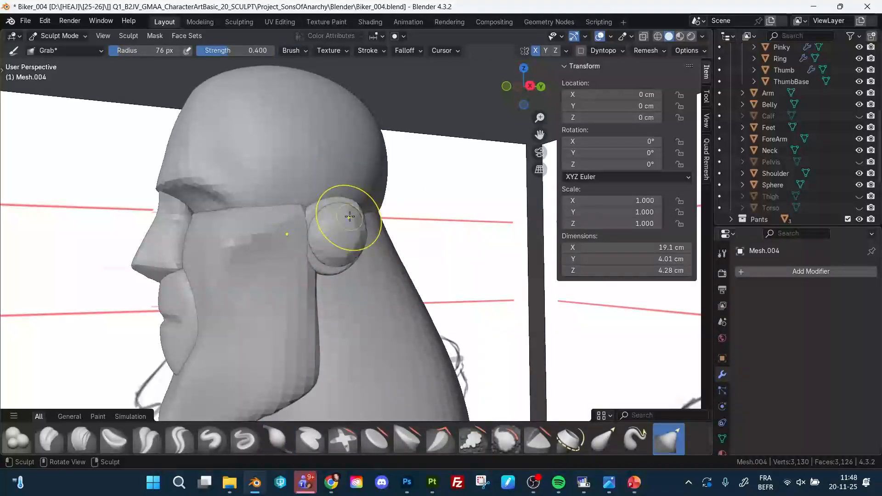
pyautogui.press('f')
pyautogui.click(337, 219)
pyautogui.moveTo(338, 219); pyautogui.dragTo(332, 221, button='middle')
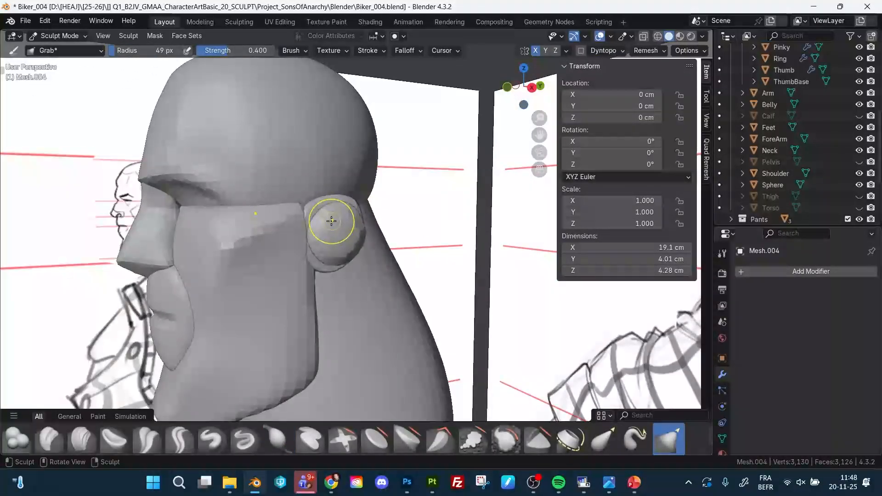
pyautogui.press('f')
pyautogui.click(343, 221)
pyautogui.moveTo(339, 217)
pyautogui.mouseDown()
pyautogui.moveTo(342, 189)
pyautogui.moveTo(338, 200)
pyautogui.moveTo(333, 191)
pyautogui.moveTo(366, 203)
pyautogui.moveTo(345, 191)
pyautogui.mouseUp()
pyautogui.moveTo(395, 203); pyautogui.dragTo(386, 224, button='middle')
pyautogui.moveTo(317, 219); pyautogui.dragTo(352, 215, button='middle')
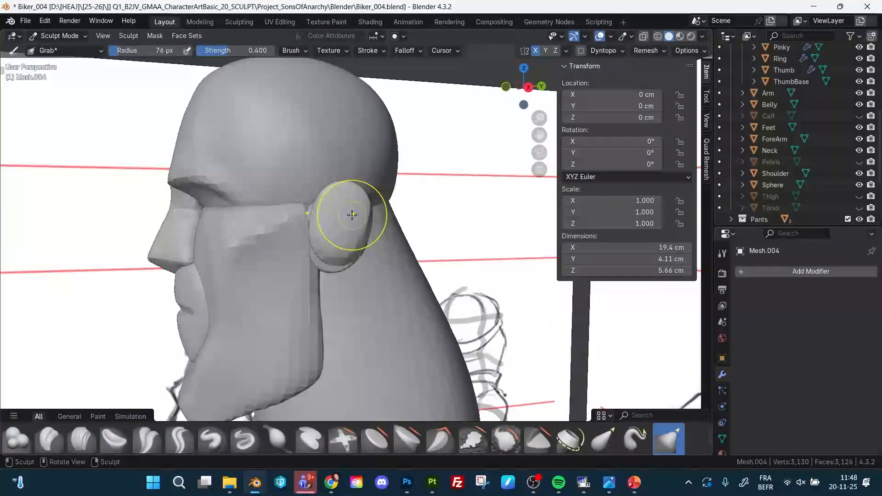
pyautogui.keyDown('alt'); pyautogui.moveTo(312, 249); pyautogui.dragTo(352, 247); pyautogui.keyUp('alt')
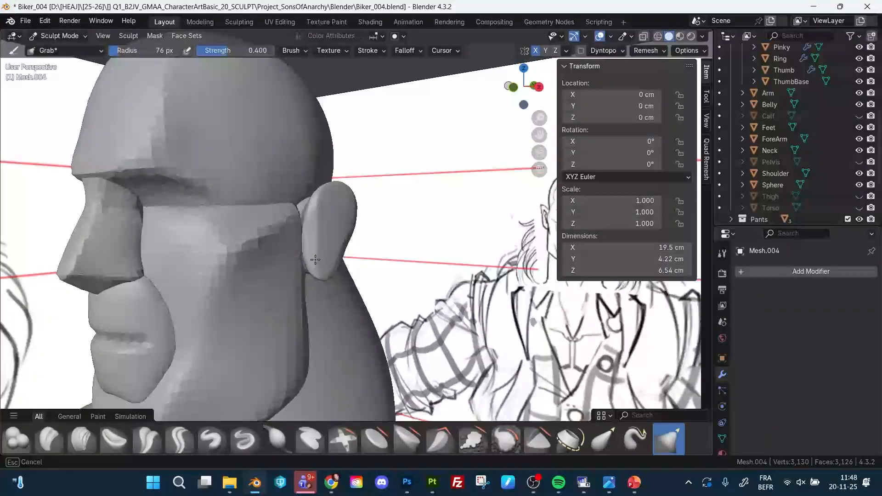
pyautogui.moveTo(321, 213)
pyautogui.mouseDown()
pyautogui.moveTo(314, 214)
pyautogui.moveTo(326, 220)
pyautogui.mouseUp()
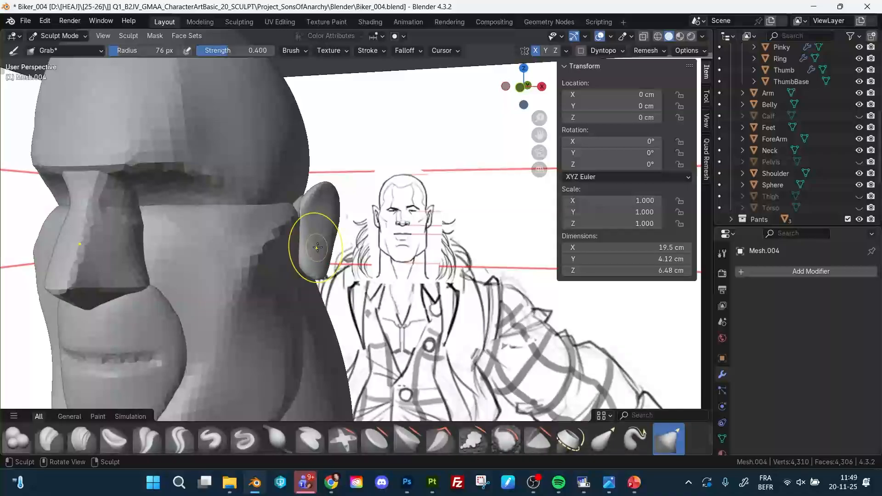
# Adjust the outer ear's front edge and its fit against the head with the Grab brush at 105 px.
pyautogui.press('f')
pyautogui.click(359, 248)
pyautogui.moveTo(318, 264); pyautogui.dragTo(318, 265)
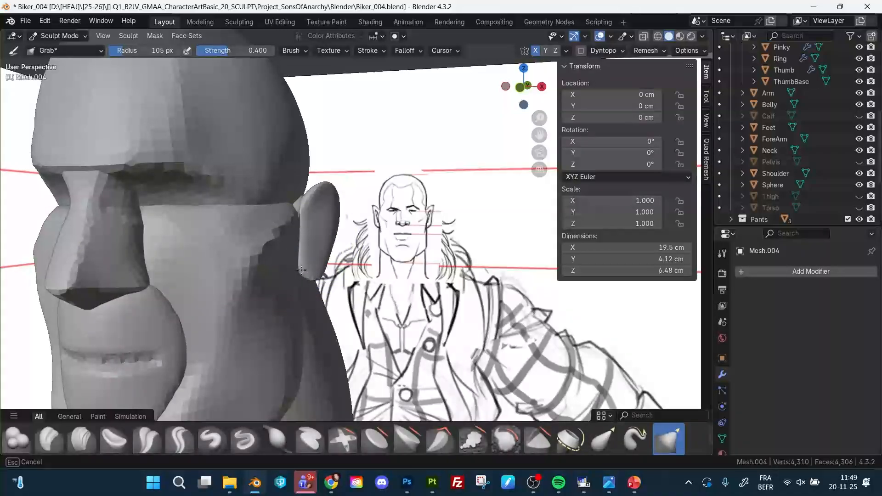
pyautogui.keyDown('alt'); pyautogui.moveTo(318, 226); pyautogui.dragTo(326, 266); pyautogui.keyUp('alt')
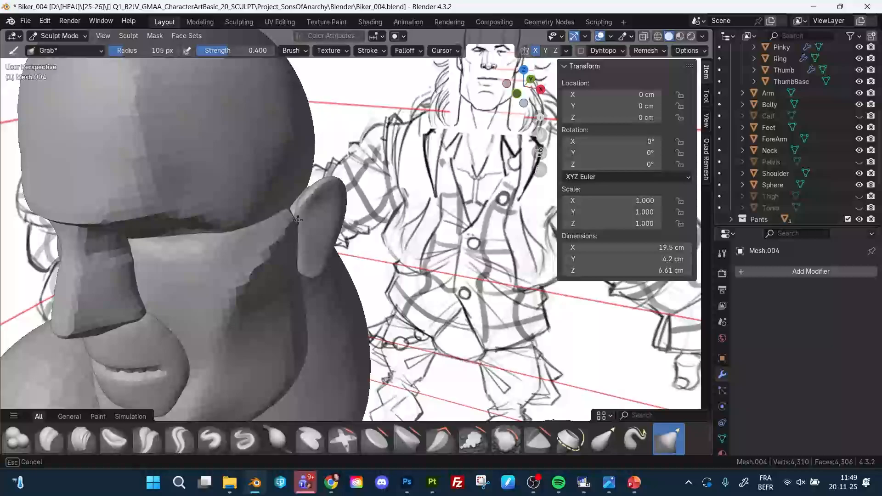
pyautogui.moveTo(326, 223)
pyautogui.keyDown('alt'); pyautogui.mouseDown()
pyautogui.moveTo(316, 194)
pyautogui.moveTo(333, 197)
pyautogui.mouseUp(); pyautogui.keyUp('alt')
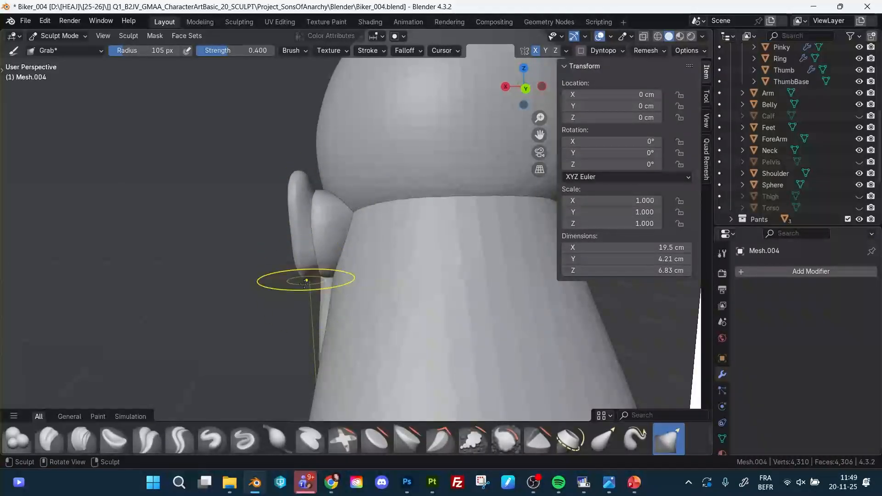
# Pull the lower end of the outer ear down and forward into a tapered lobe with the Grab brush.
pyautogui.moveTo(306, 281)
pyautogui.keyDown('alt'); pyautogui.mouseDown()
pyautogui.moveTo(341, 268)
pyautogui.moveTo(295, 290)
pyautogui.moveTo(325, 265)
pyautogui.moveTo(300, 243)
pyautogui.moveTo(312, 269)
pyautogui.mouseUp(); pyautogui.keyUp('alt')
pyautogui.moveTo(312, 276); pyautogui.dragTo(327, 278, button='middle')
pyautogui.moveTo(307, 289); pyautogui.dragTo(308, 296)
pyautogui.moveTo(303, 287); pyautogui.dragTo(398, 285, button='middle')
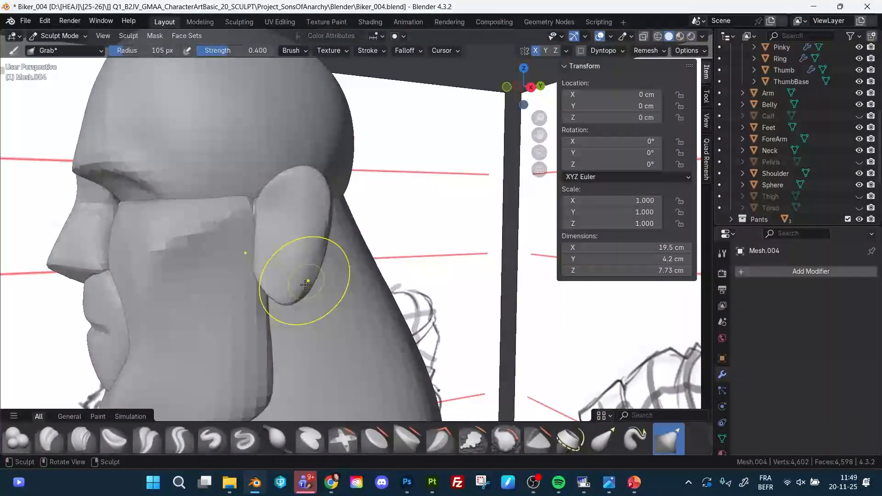
pyautogui.moveTo(296, 295); pyautogui.dragTo(276, 288)
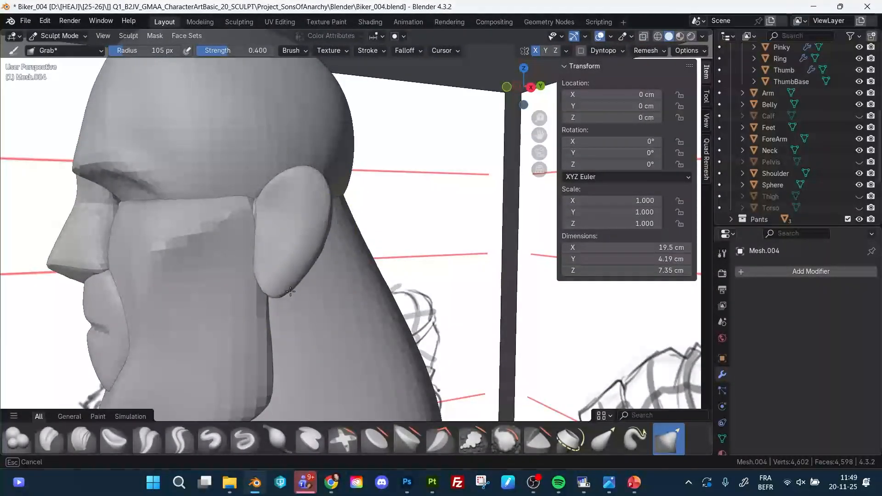
# In the right orthographic view, widen the upper ear backward with the Grab brush to match the side sketch seen through X-ray.
pyautogui.scroll(-3, 290, 291)
pyautogui.click(523, 86)
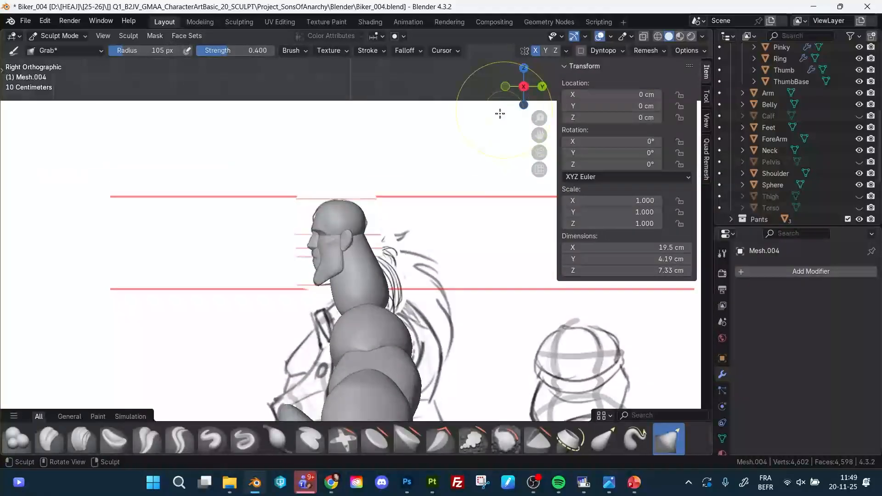
pyautogui.keyDown('ctrl'); pyautogui.moveTo(336, 250); pyautogui.dragTo(340, 166, button='middle'); pyautogui.keyUp('ctrl')
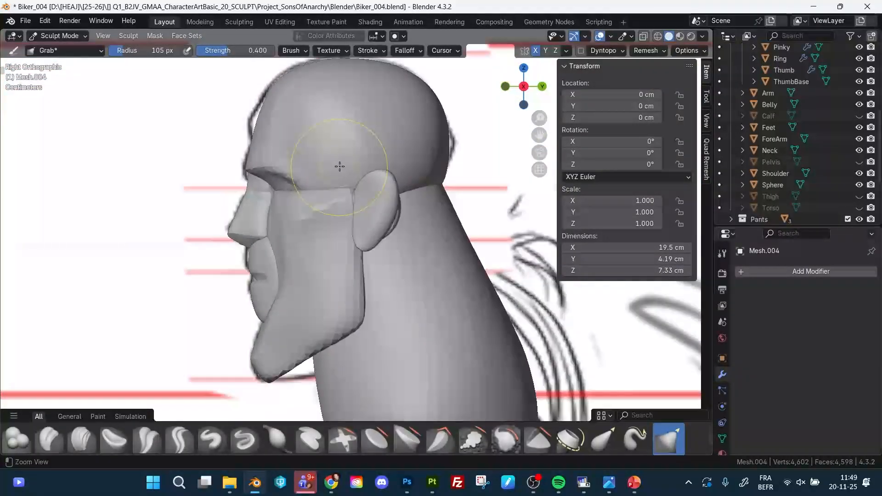
pyautogui.hotkey('alt', 'z')
pyautogui.hotkey('alt', 'z')
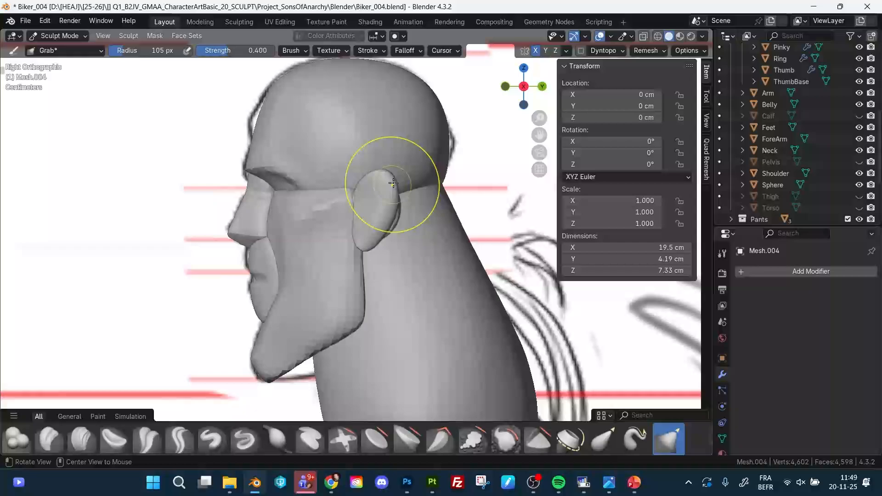
pyautogui.hotkey('alt', 'z')
pyautogui.hotkey('alt', 'z')
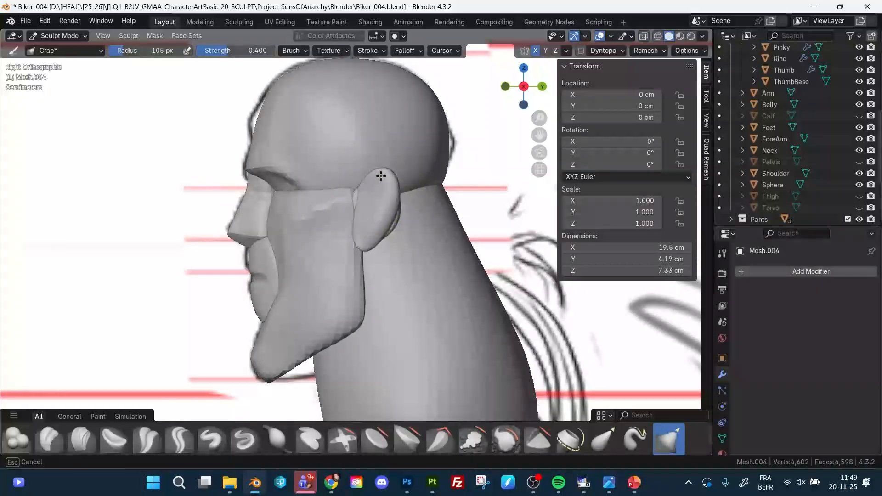
pyautogui.hotkey('alt', 'z')
pyautogui.moveTo(365, 187)
pyautogui.mouseDown()
pyautogui.moveTo(390, 200)
pyautogui.moveTo(388, 217)
pyautogui.mouseUp()
pyautogui.hotkey('alt', 'z')
pyautogui.hotkey('alt', 'z')
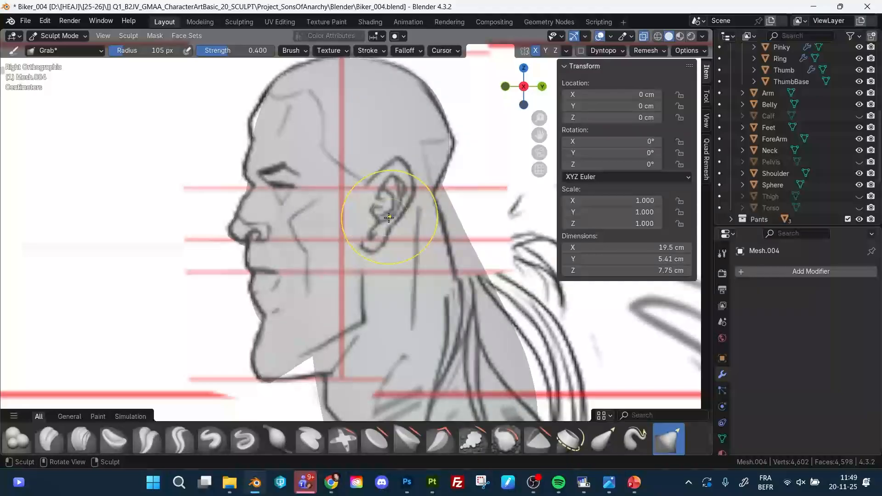
# Match the lower ear and lobe to the side sketch with the Grab brush, comparing through X-ray.
pyautogui.hotkey('alt', 'z')
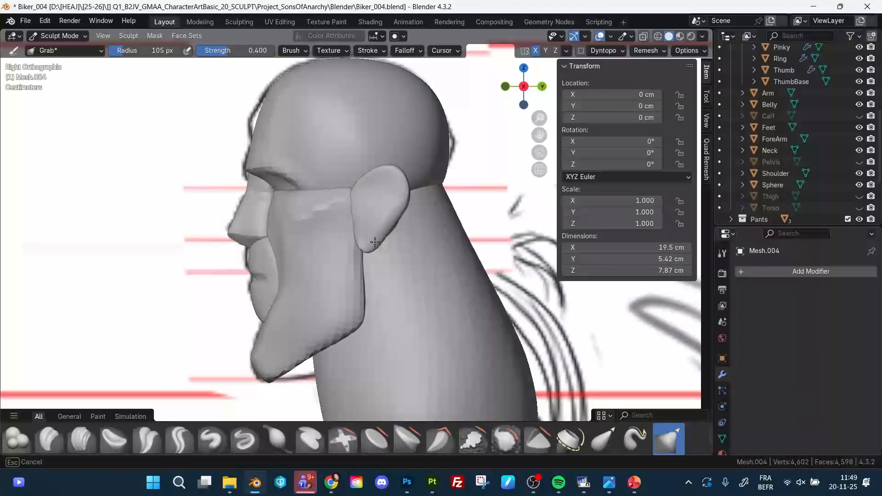
pyautogui.hotkey('alt', 'z')
pyautogui.hotkey('alt', 'z')
pyautogui.moveTo(369, 250); pyautogui.dragTo(369, 252)
# Try to flatten the inner side of the outer ear from behind with Line Project.
pyautogui.moveTo(369, 251)
pyautogui.mouseDown(button='middle')
pyautogui.moveTo(403, 221)
pyautogui.moveTo(418, 231)
pyautogui.moveTo(330, 186)
pyautogui.moveTo(391, 166)
pyautogui.moveTo(392, 182)
pyautogui.mouseUp(button='middle')
pyautogui.hotkey('shift', 'space')
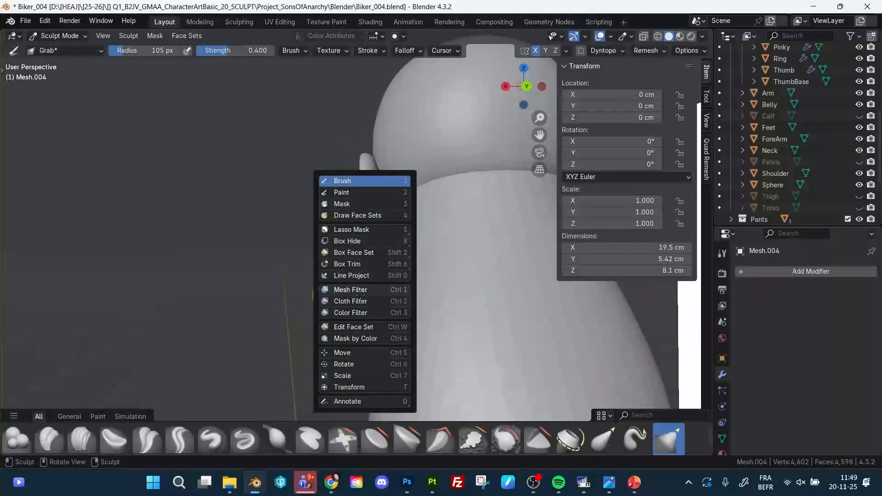
pyautogui.click(361, 276)
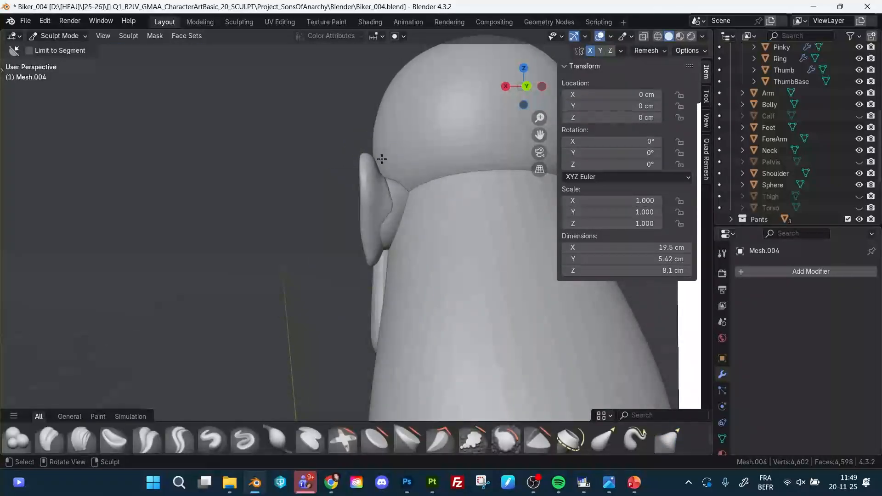
pyautogui.moveTo(381, 159); pyautogui.dragTo(378, 219)
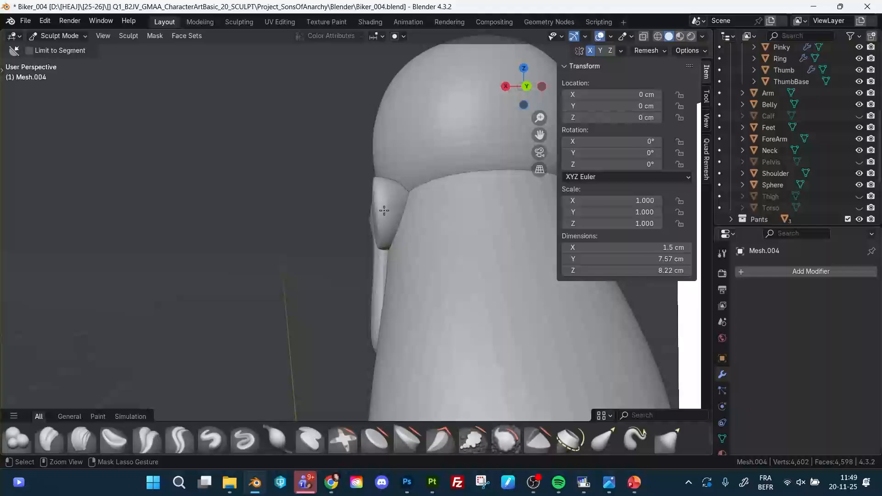
pyautogui.hotkey('ctrl', 'z')
# Thicken the top edge of the outer ear with the Inflate/Deflate brush at 44 px.
pyautogui.moveTo(384, 211); pyautogui.dragTo(356, 223, button='middle')
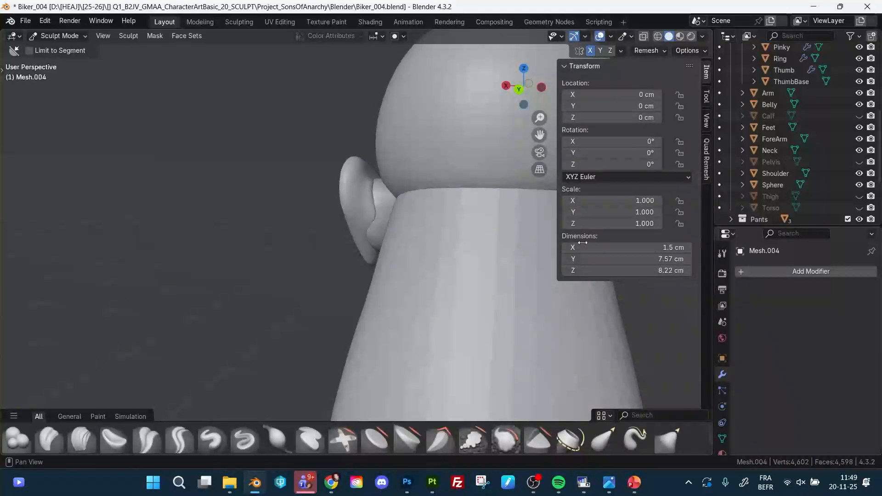
pyautogui.moveTo(418, 217)
pyautogui.mouseDown(button='middle')
pyautogui.moveTo(473, 191)
pyautogui.moveTo(462, 203)
pyautogui.moveTo(276, 175)
pyautogui.moveTo(396, 173)
pyautogui.mouseUp(button='middle')
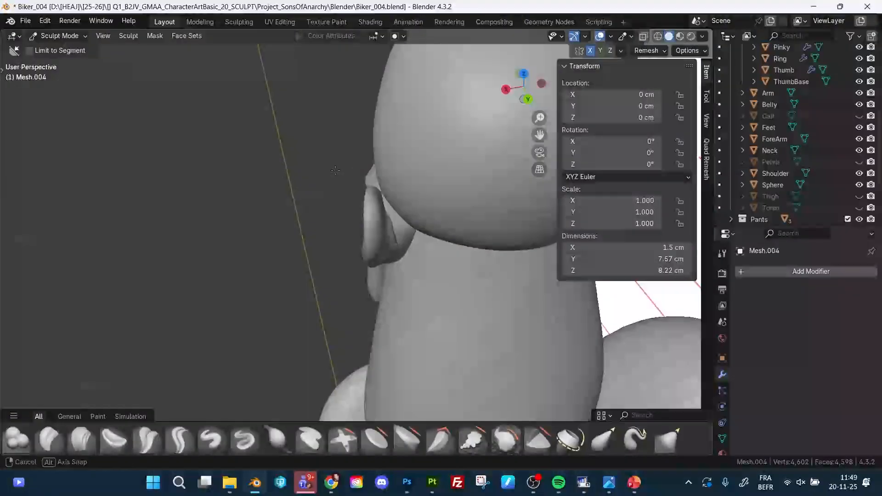
pyautogui.keyDown('ctrl'); pyautogui.keyDown('alt'); pyautogui.moveTo(396, 172); pyautogui.dragTo(378, 196); pyautogui.keyUp('alt'); pyautogui.keyUp('ctrl')
pyautogui.press('i')
pyautogui.press('f')
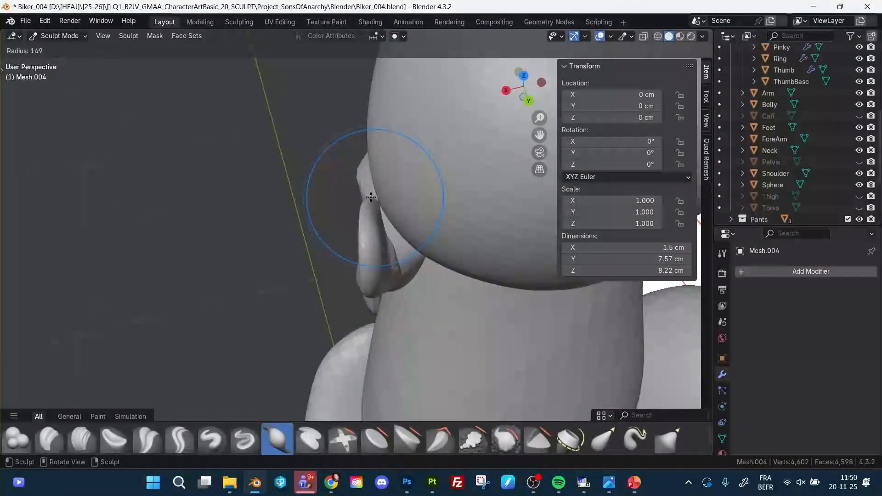
pyautogui.click(337, 198)
pyautogui.moveTo(339, 198); pyautogui.dragTo(346, 220, button='middle')
pyautogui.press('f')
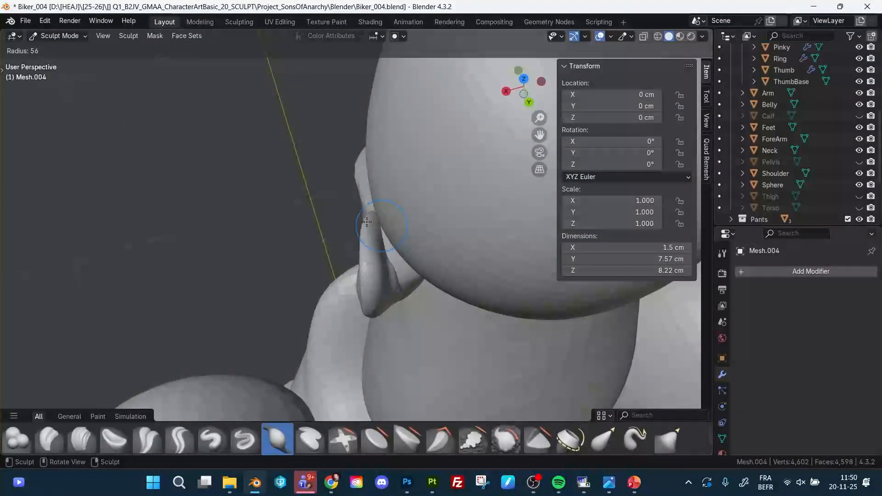
pyautogui.click(358, 222)
pyautogui.moveTo(373, 221); pyautogui.dragTo(376, 257)
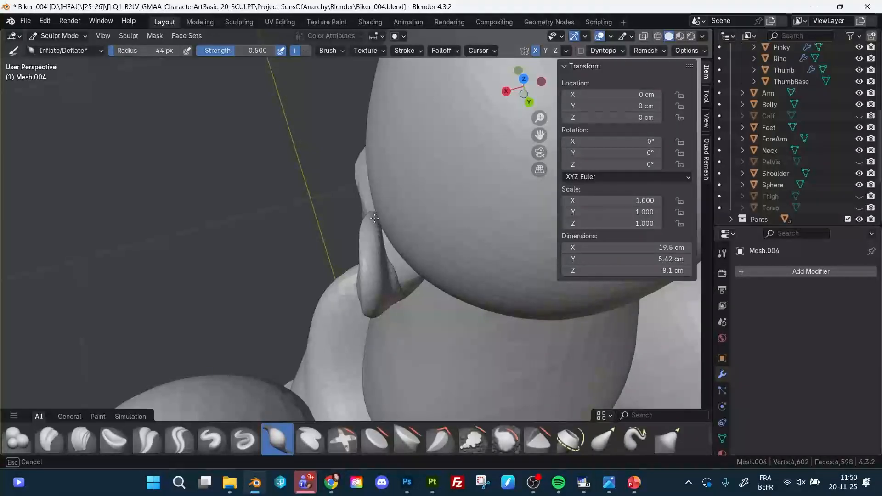
# Inflate further along the outer ear's rim and inspect its thickness from behind the head.
pyautogui.moveTo(374, 262); pyautogui.dragTo(372, 212, button='middle')
pyautogui.moveTo(371, 240); pyautogui.dragTo(374, 288)
pyautogui.moveTo(372, 337); pyautogui.dragTo(375, 256, button='middle')
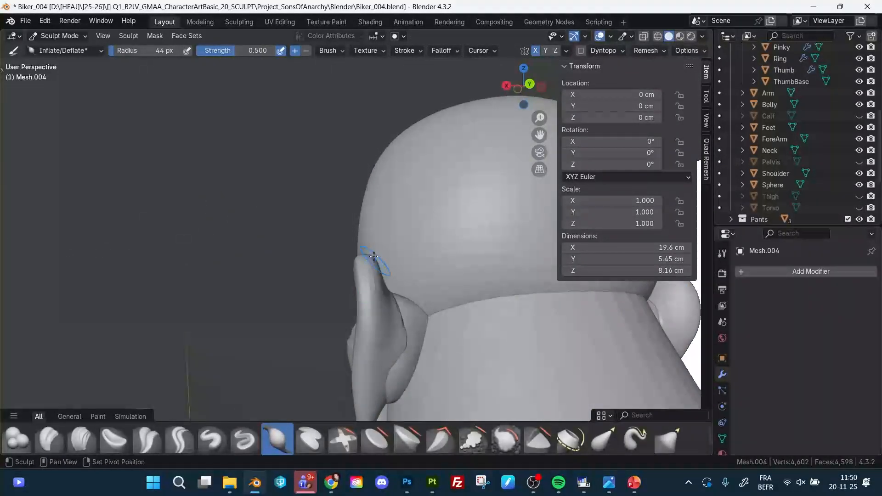
pyautogui.moveTo(381, 291); pyautogui.dragTo(389, 273, button='middle')
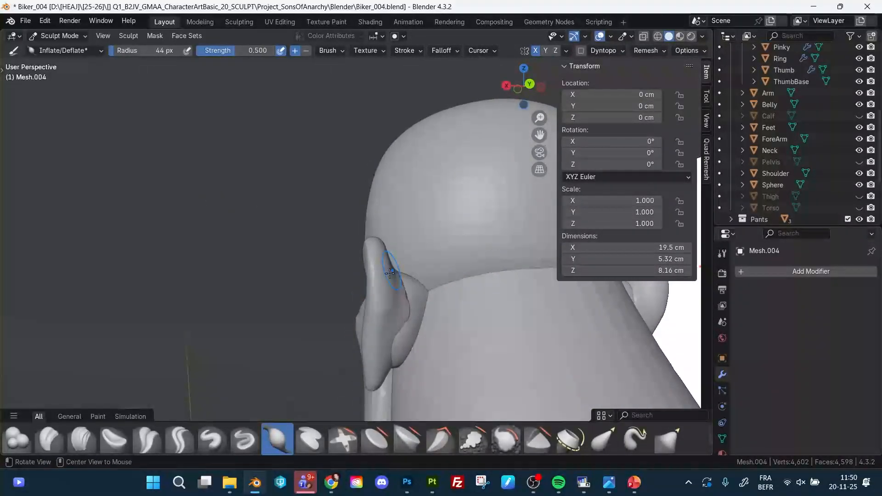
pyautogui.moveTo(394, 306); pyautogui.dragTo(413, 271, button='middle')
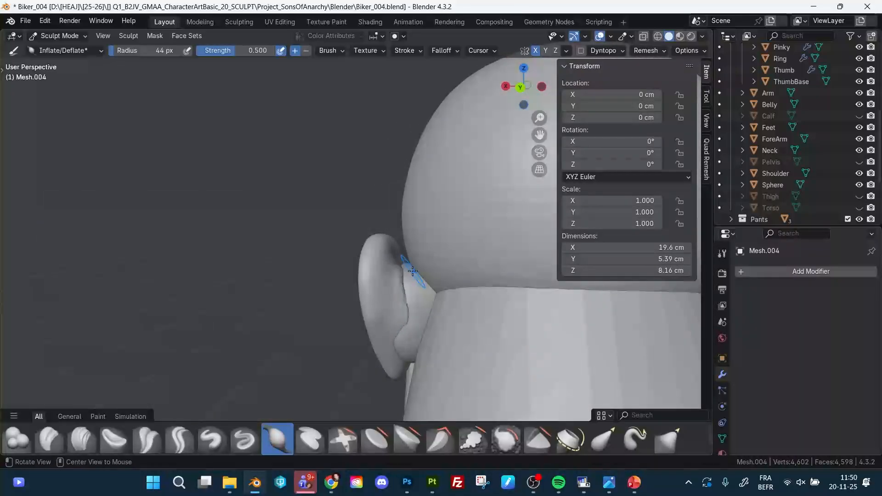
# Carve the back of the outer ear, where it meets the ear base, with the Draw Sharp brush at 63 px.
pyautogui.press('d')
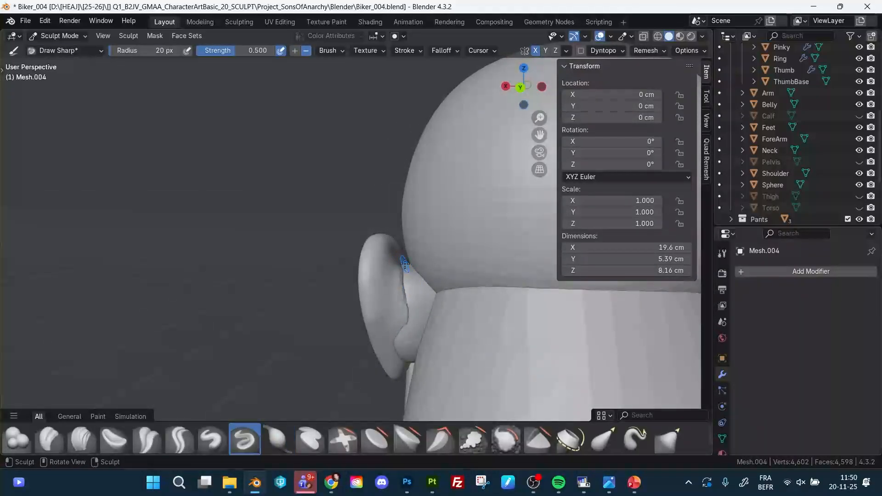
pyautogui.press('f')
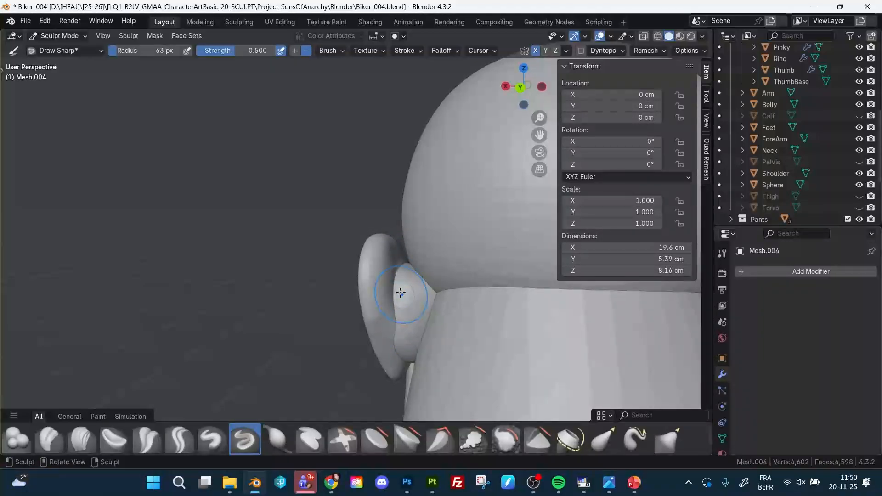
pyautogui.moveTo(407, 276); pyautogui.dragTo(395, 254, button='middle')
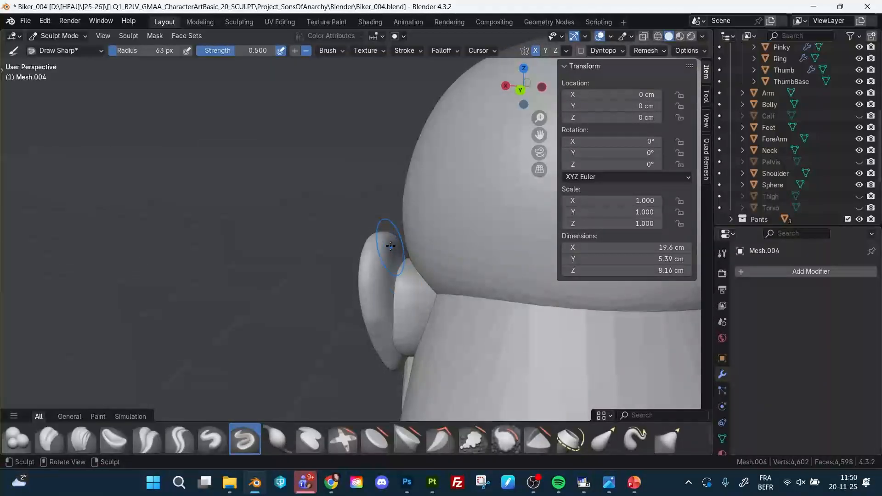
pyautogui.moveTo(400, 281); pyautogui.dragTo(390, 355, button='middle')
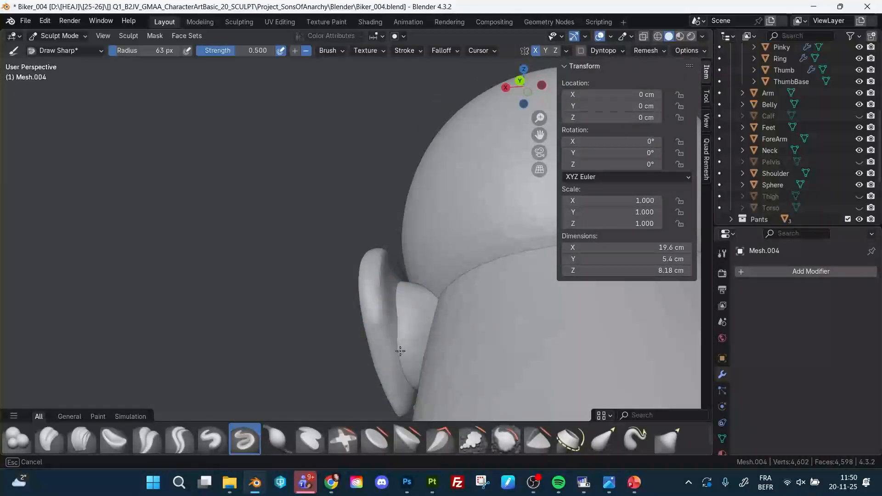
pyautogui.moveTo(409, 331)
pyautogui.mouseDown(button='middle')
pyautogui.moveTo(398, 386)
pyautogui.moveTo(368, 339)
pyautogui.moveTo(459, 313)
pyautogui.moveTo(437, 319)
pyautogui.moveTo(395, 288)
pyautogui.mouseUp(button='middle')
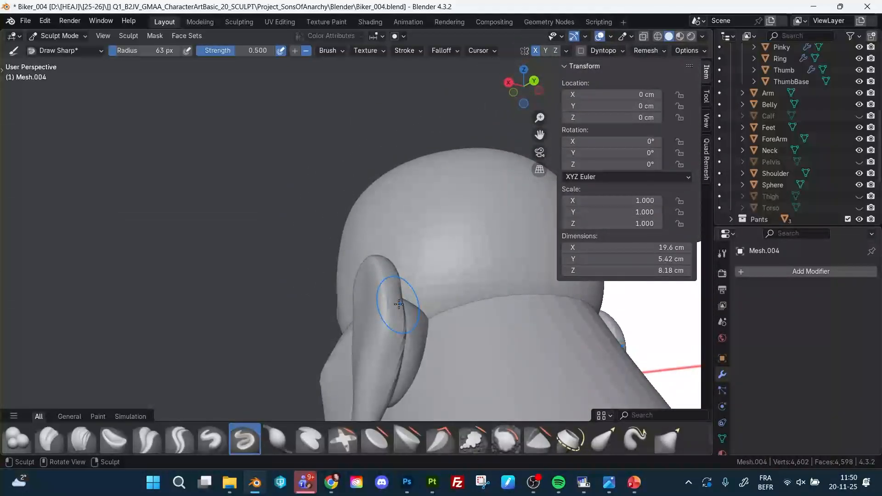
# Adjust the outer ear's back edge with the Grab brush and sharpen its rim with Draw Sharp at 43 px.
pyautogui.press('g')
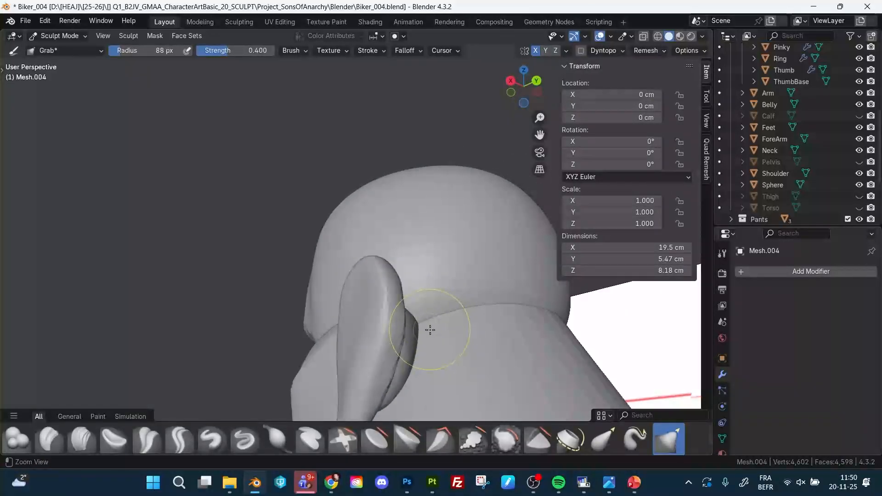
pyautogui.moveTo(433, 331)
pyautogui.mouseDown(button='middle')
pyautogui.moveTo(431, 301)
pyautogui.moveTo(398, 317)
pyautogui.moveTo(394, 292)
pyautogui.mouseUp(button='middle')
pyautogui.press('d')
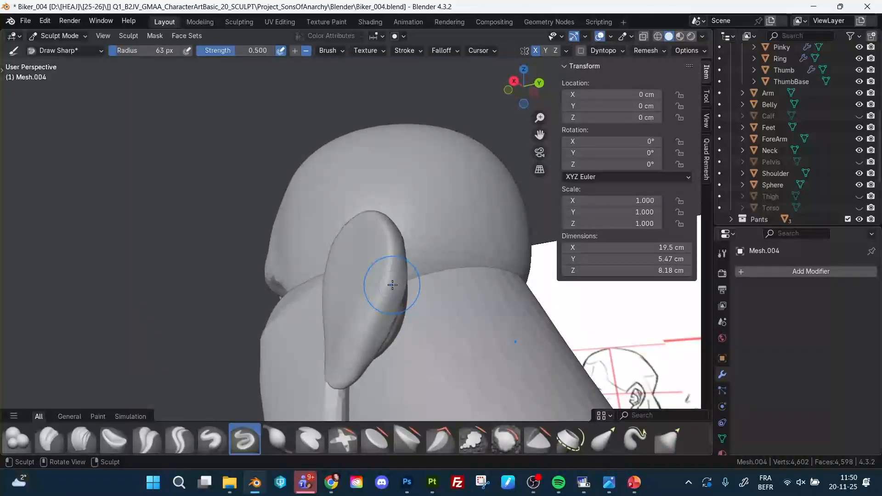
pyautogui.press('f')
pyautogui.click(382, 288)
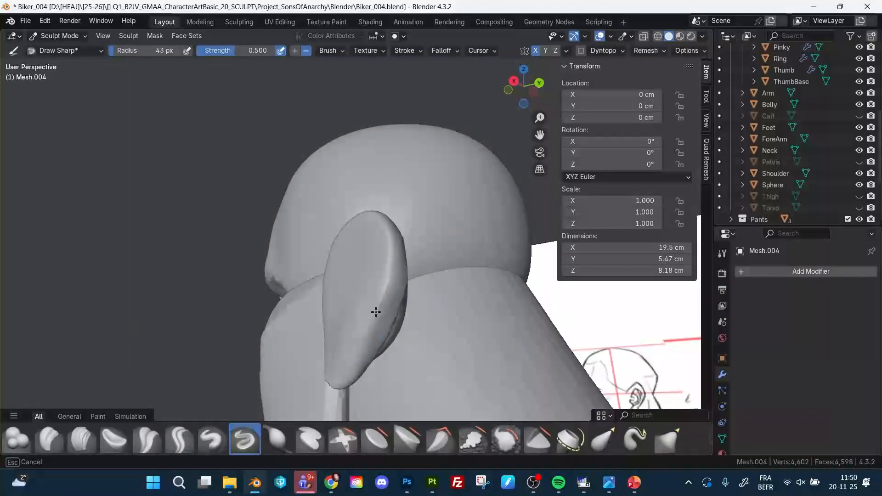
pyautogui.moveTo(392, 327)
pyautogui.mouseDown(button='middle')
pyautogui.moveTo(363, 351)
pyautogui.moveTo(379, 358)
pyautogui.moveTo(362, 393)
pyautogui.mouseUp(button='middle')
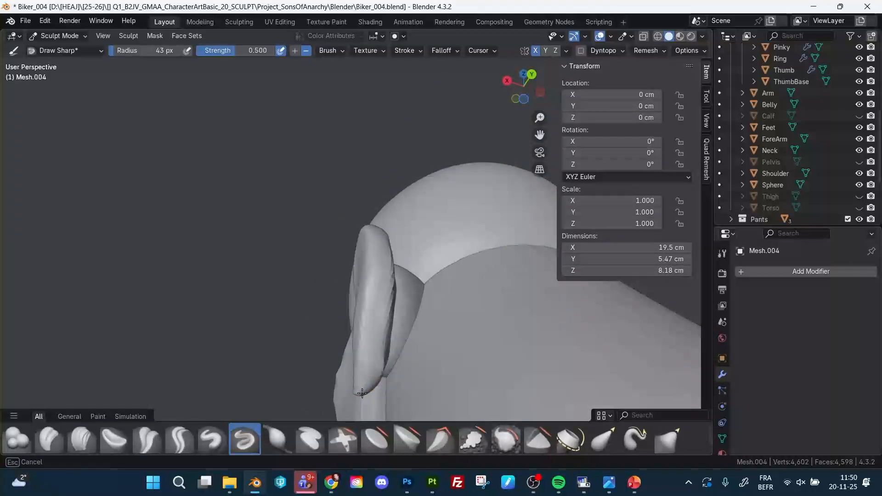
# Flatten the underside of the lobe and the outer ear's back rim with the Flatten/Contrast brush at 64 px.
pyautogui.moveTo(348, 337); pyautogui.dragTo(349, 370, button='middle')
pyautogui.hotkey('shift', 't')
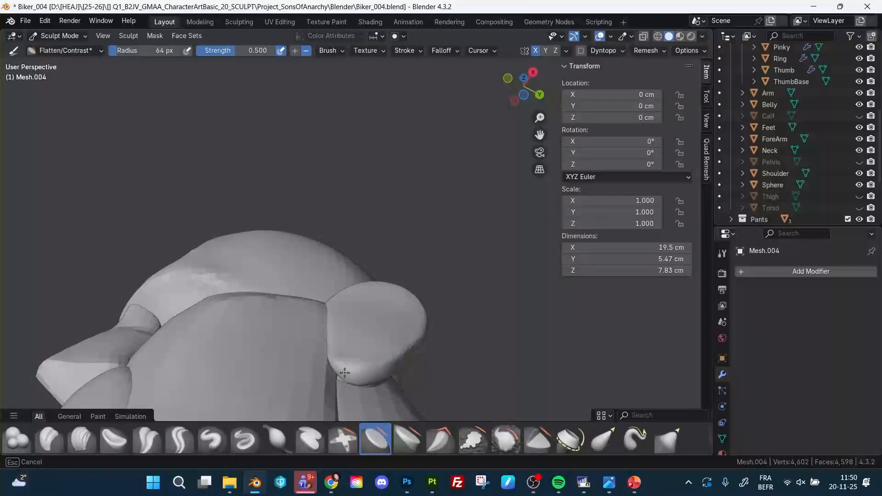
pyautogui.moveTo(400, 358); pyautogui.dragTo(363, 371, button='middle')
pyautogui.moveTo(427, 299); pyautogui.dragTo(417, 284, button='middle')
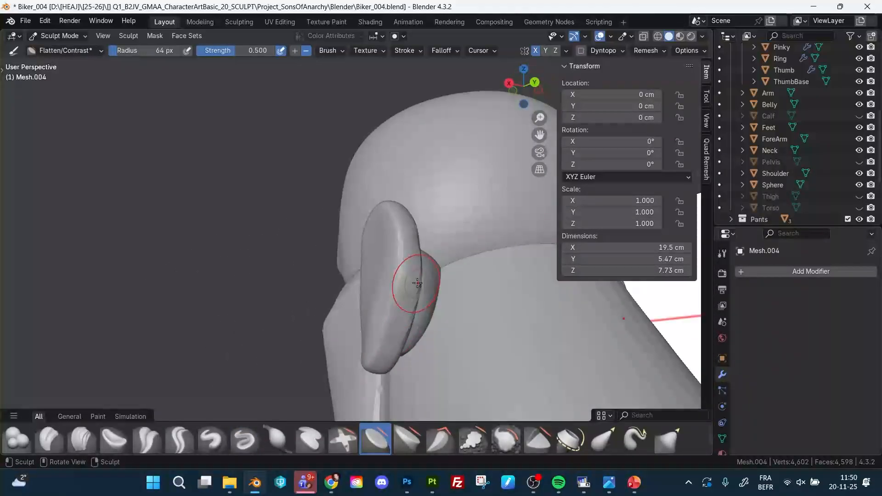
pyautogui.moveTo(420, 241)
pyautogui.mouseDown(button='middle')
pyautogui.moveTo(414, 266)
pyautogui.moveTo(403, 232)
pyautogui.moveTo(441, 267)
pyautogui.moveTo(442, 226)
pyautogui.mouseUp(button='middle')
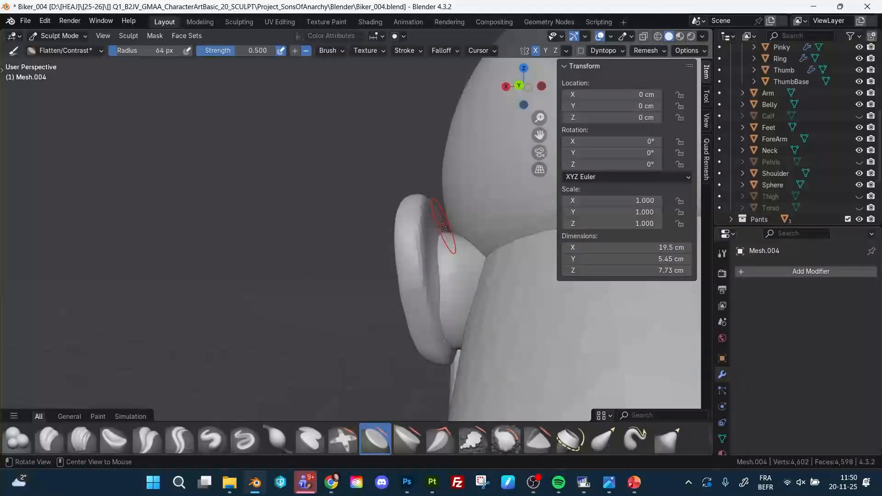
pyautogui.moveTo(441, 289); pyautogui.dragTo(441, 238, button='middle')
pyautogui.moveTo(448, 295)
pyautogui.mouseDown(button='middle')
pyautogui.moveTo(447, 277)
pyautogui.moveTo(467, 285)
pyautogui.moveTo(453, 310)
pyautogui.moveTo(446, 291)
pyautogui.moveTo(500, 295)
pyautogui.moveTo(484, 284)
pyautogui.moveTo(400, 282)
pyautogui.moveTo(441, 275)
pyautogui.moveTo(498, 299)
pyautogui.moveTo(444, 224)
pyautogui.mouseUp(button='middle')
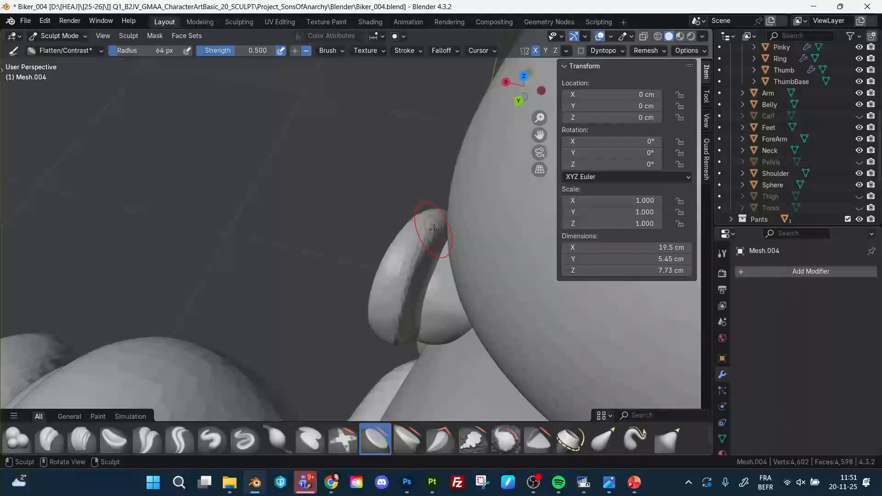
# Deepen the groove along the back of the outer ear with the Draw Sharp brush at 68 px.
pyautogui.press('d')
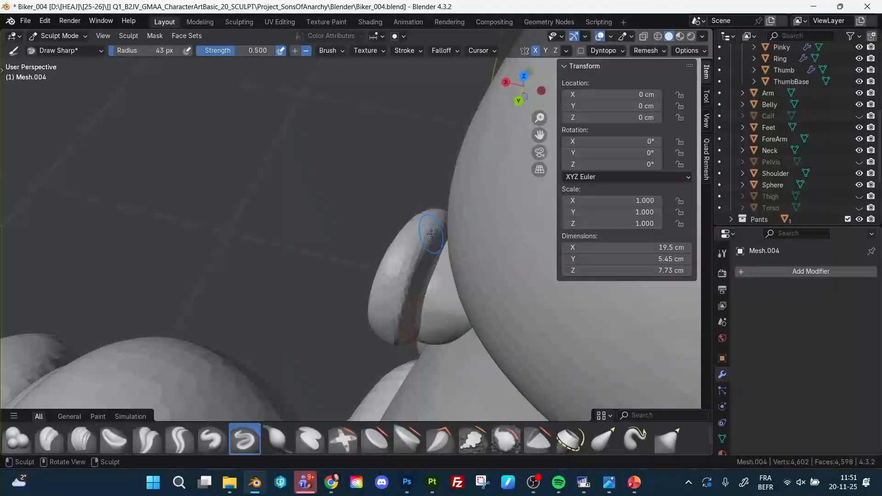
pyautogui.press('f')
pyautogui.click(438, 236)
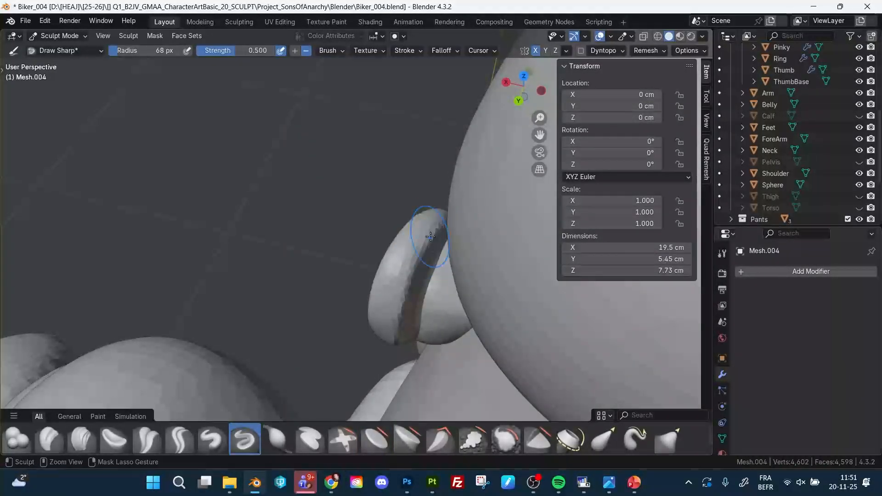
pyautogui.moveTo(420, 268)
pyautogui.mouseDown(button='middle')
pyautogui.moveTo(449, 276)
pyautogui.moveTo(457, 266)
pyautogui.mouseUp(button='middle')
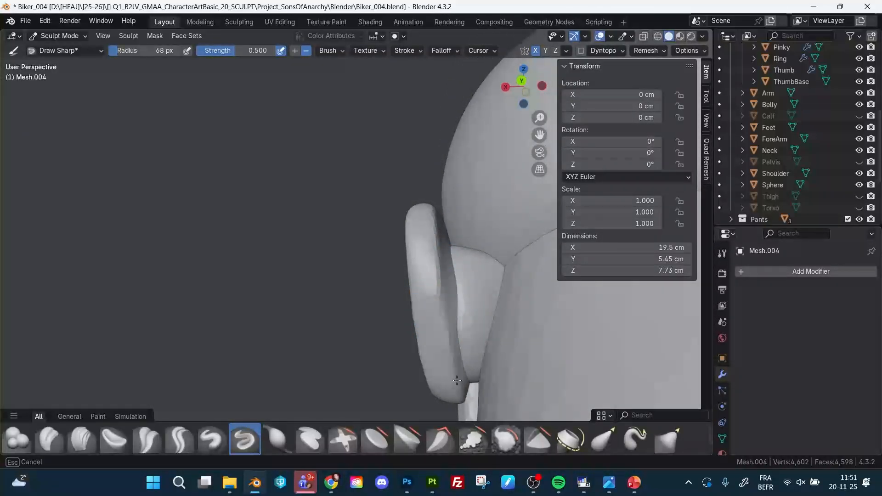
pyautogui.moveTo(456, 381); pyautogui.dragTo(457, 297, button='middle')
# Switch to the ear base and reshape its lower part behind the outer ear with the Grab brush at 145 px.
pyautogui.press('g')
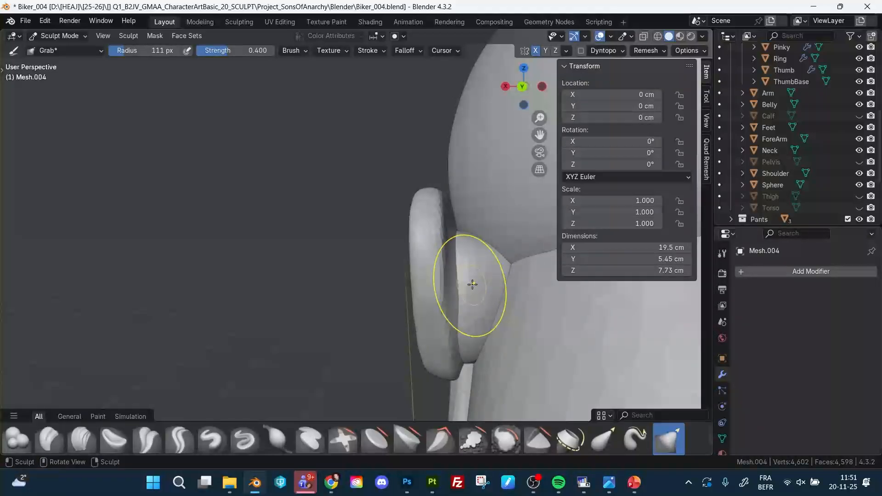
pyautogui.moveTo(475, 304); pyautogui.dragTo(469, 348, button='middle')
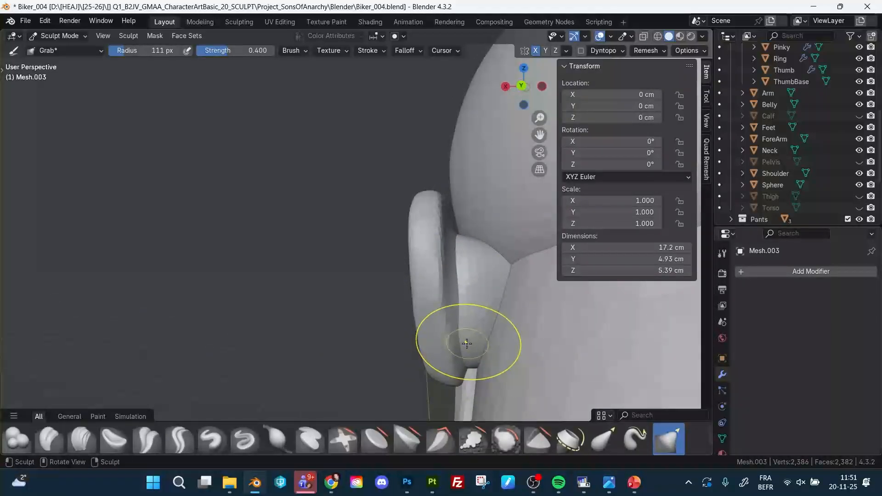
pyautogui.press('f')
pyautogui.click(478, 344)
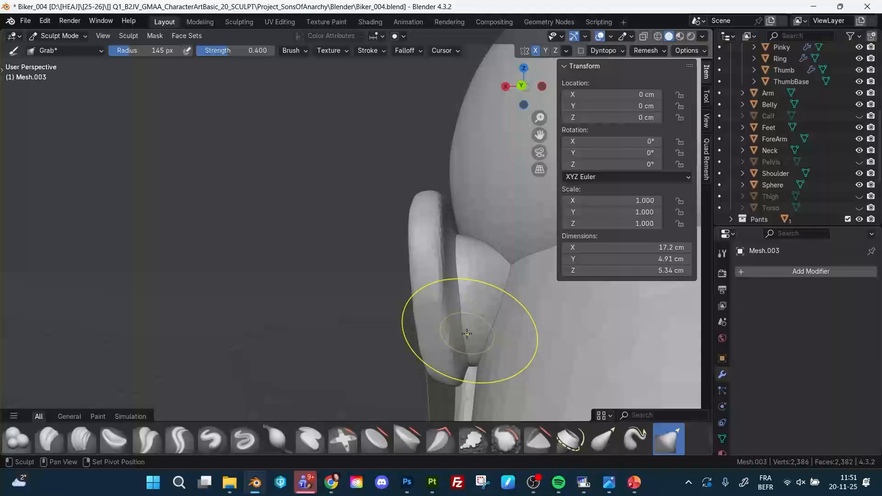
pyautogui.moveTo(466, 333); pyautogui.dragTo(462, 349, button='middle')
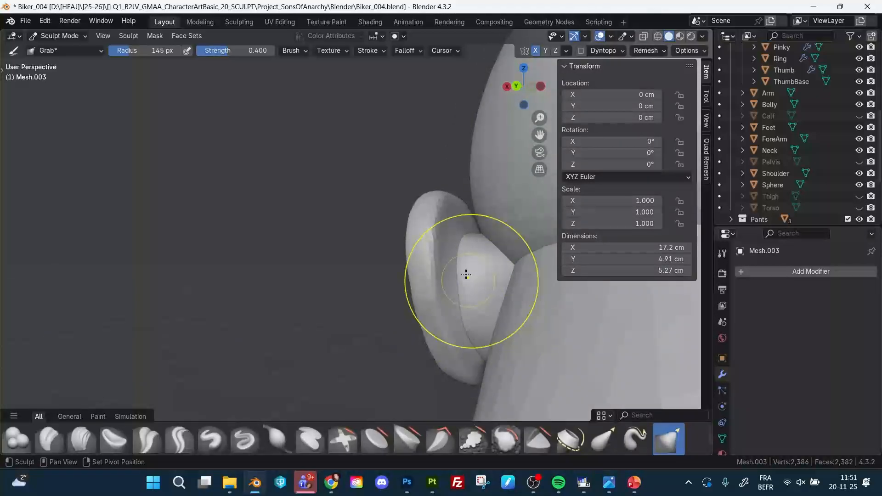
pyautogui.moveTo(473, 300)
pyautogui.mouseDown(button='middle')
pyautogui.moveTo(466, 287)
pyautogui.moveTo(481, 286)
pyautogui.moveTo(483, 333)
pyautogui.mouseUp(button='middle')
pyautogui.moveTo(461, 341)
pyautogui.keyDown('alt'); pyautogui.mouseDown()
pyautogui.moveTo(467, 329)
pyautogui.moveTo(529, 307)
pyautogui.moveTo(524, 324)
pyautogui.moveTo(455, 204)
pyautogui.mouseUp(); pyautogui.keyUp('alt')
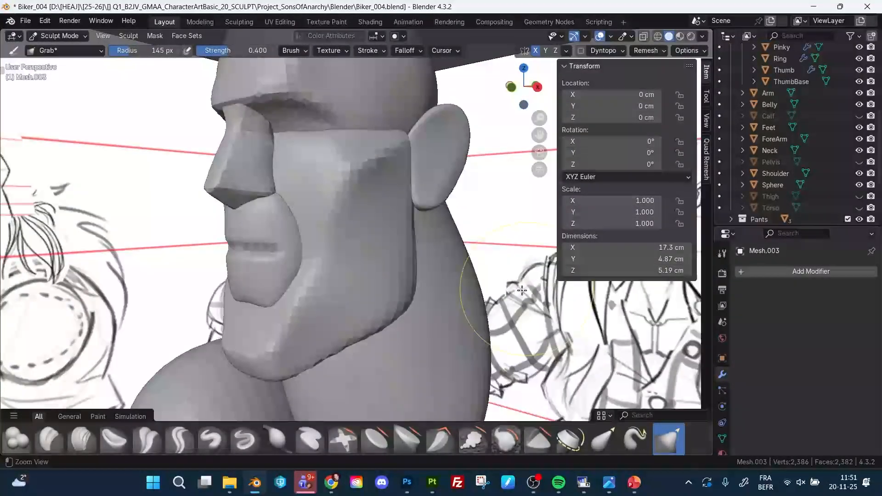
# In front view, pull the outer ear's top and lobe to the front sketch with the Grab brush at 174 px.
pyautogui.keyDown('ctrl'); pyautogui.keyDown('alt'); pyautogui.moveTo(528, 295); pyautogui.dragTo(510, 322); pyautogui.keyUp('alt'); pyautogui.keyUp('ctrl')
pyautogui.moveTo(505, 297)
pyautogui.keyDown('alt'); pyautogui.mouseDown()
pyautogui.moveTo(560, 290)
pyautogui.moveTo(515, 290)
pyautogui.mouseUp(); pyautogui.keyUp('alt')
pyautogui.click(525, 87)
pyautogui.scroll(10, 392, 195)
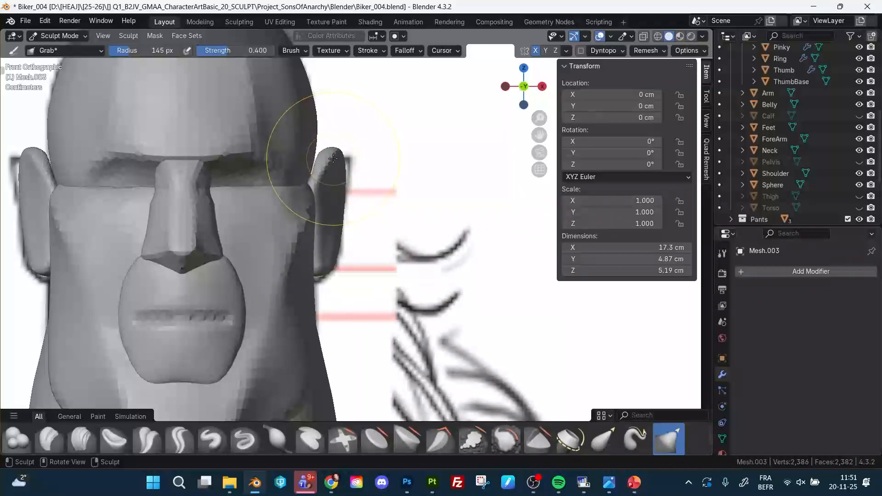
pyautogui.press('f')
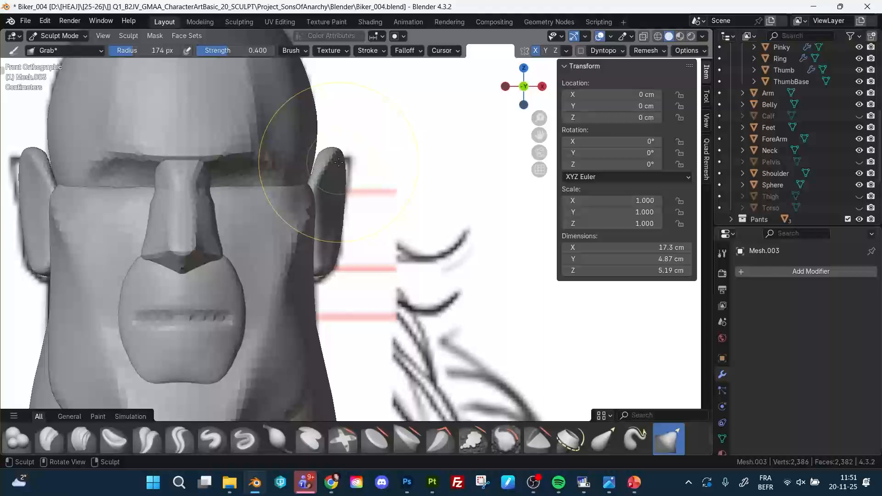
pyautogui.hotkey('alt', 'q')
pyautogui.moveTo(339, 155); pyautogui.dragTo(351, 160)
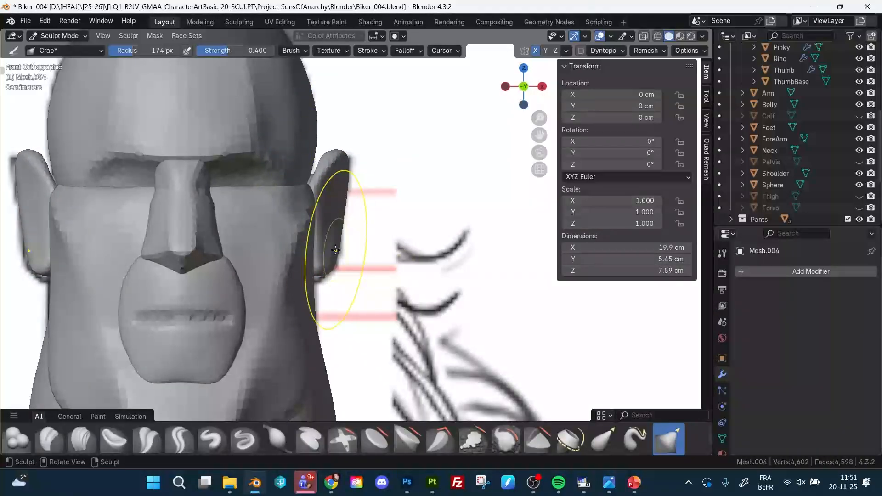
pyautogui.moveTo(323, 275); pyautogui.dragTo(324, 277)
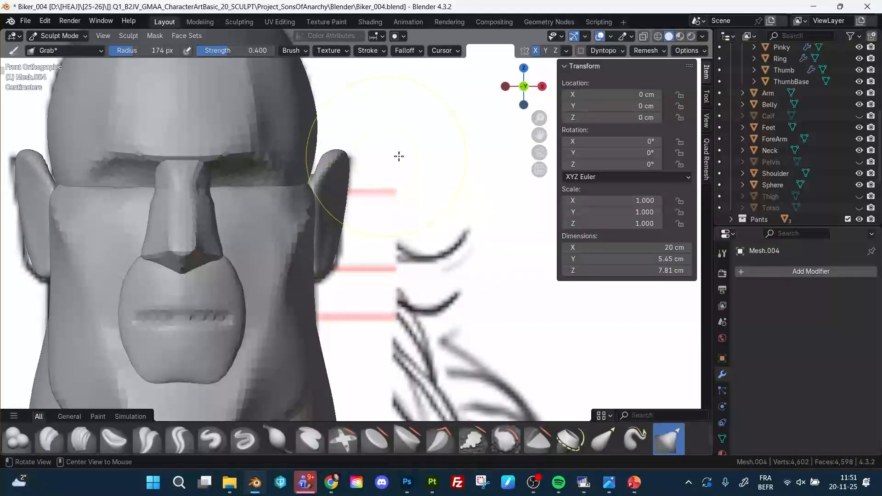
# Unhide the Torso and review the ears and head against the whole body and reference sketches.
pyautogui.moveTo(398, 154)
pyautogui.mouseDown(button='middle')
pyautogui.moveTo(412, 181)
pyautogui.moveTo(371, 339)
pyautogui.moveTo(432, 257)
pyautogui.moveTo(498, 199)
pyautogui.moveTo(419, 216)
pyautogui.moveTo(209, 202)
pyautogui.moveTo(427, 209)
pyautogui.moveTo(513, 190)
pyautogui.moveTo(331, 250)
pyautogui.mouseUp(button='middle')
pyautogui.scroll(-5, 514, 190)
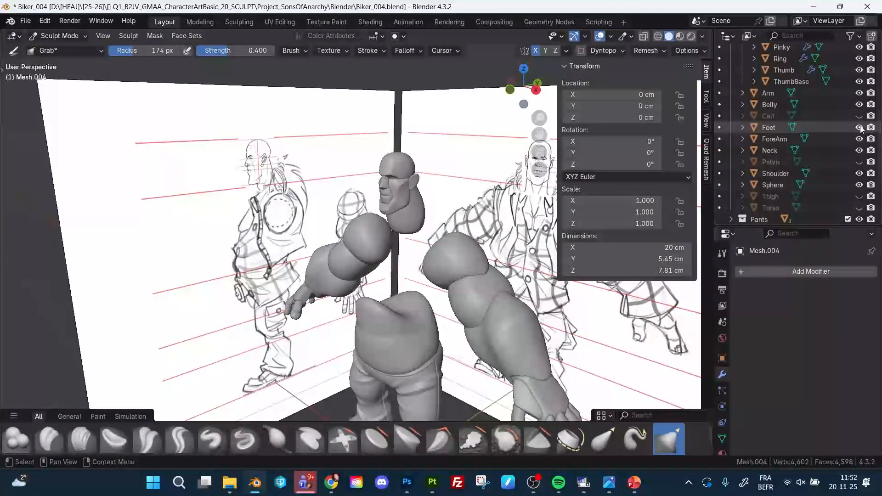
pyautogui.click(860, 208)
pyautogui.moveTo(552, 211)
pyautogui.mouseDown(button='middle')
pyautogui.moveTo(527, 206)
pyautogui.moveTo(510, 225)
pyautogui.moveTo(487, 173)
pyautogui.moveTo(442, 140)
pyautogui.mouseUp(button='middle')
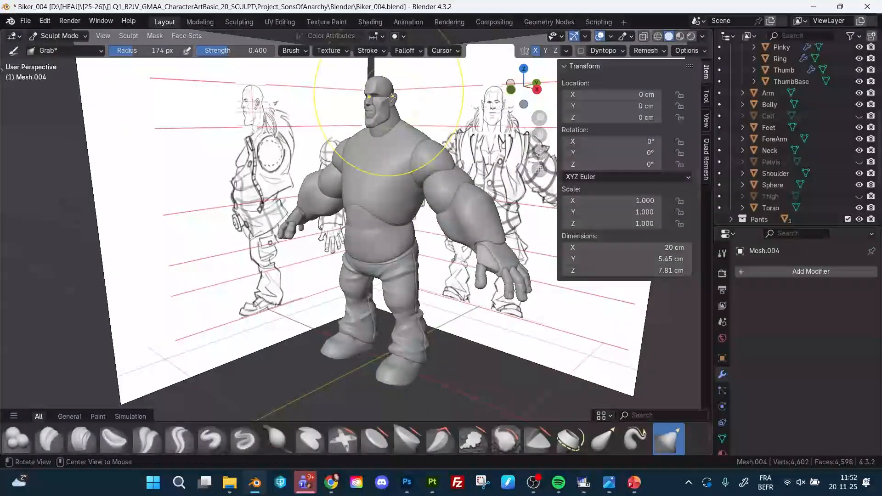
# Reduce the Grab brush radius to 123 px for adjusting the head from a three-quarter view.
pyautogui.scroll(5, 421, 97)
pyautogui.moveTo(421, 97)
pyautogui.mouseDown(button='middle')
pyautogui.moveTo(449, 107)
pyautogui.moveTo(418, 111)
pyautogui.mouseUp(button='middle')
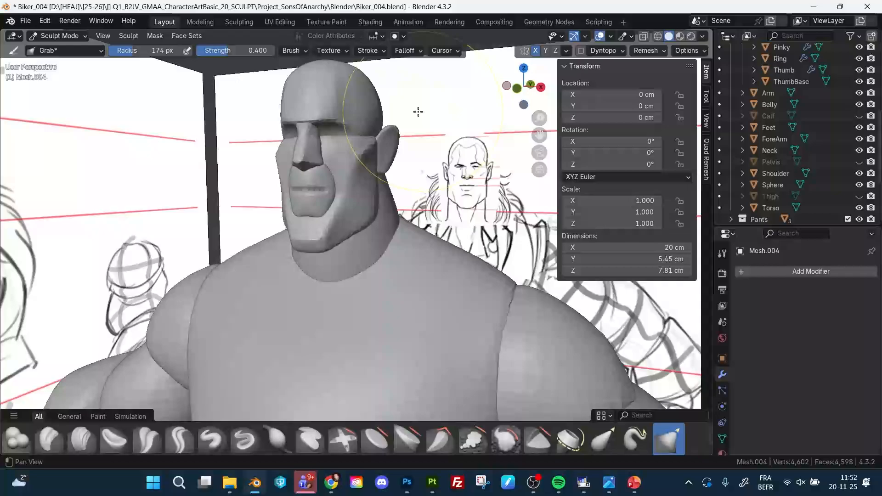
pyautogui.press('f')
pyautogui.click(275, 159)
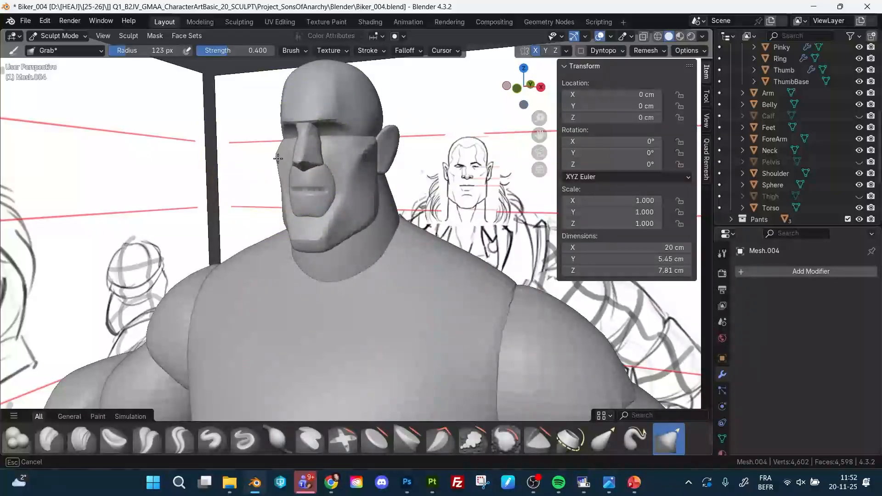